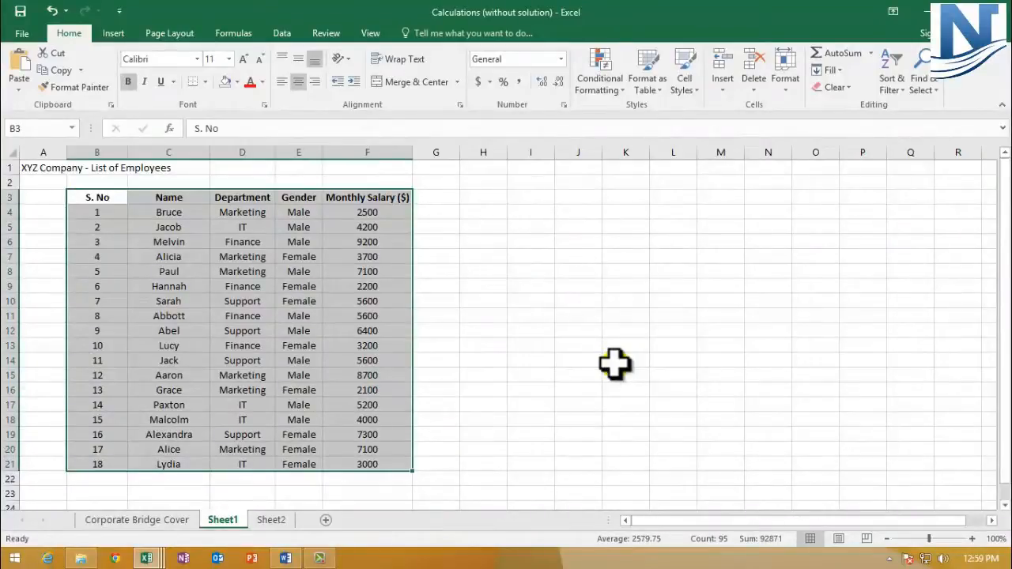
{"action": "left_click", "coordinate": [565, 332]}
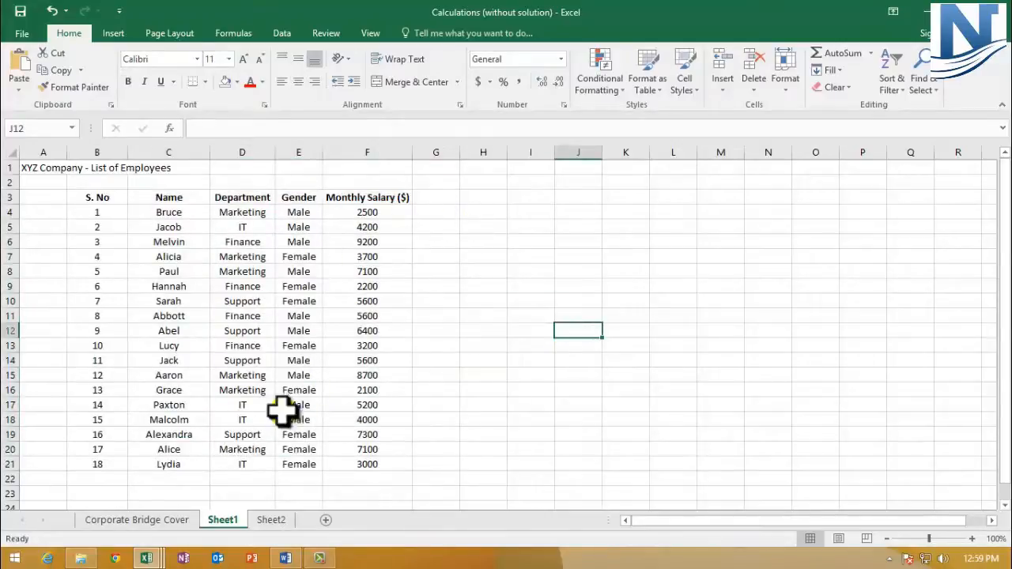
{"action": "left_click", "coordinate": [187, 150]}
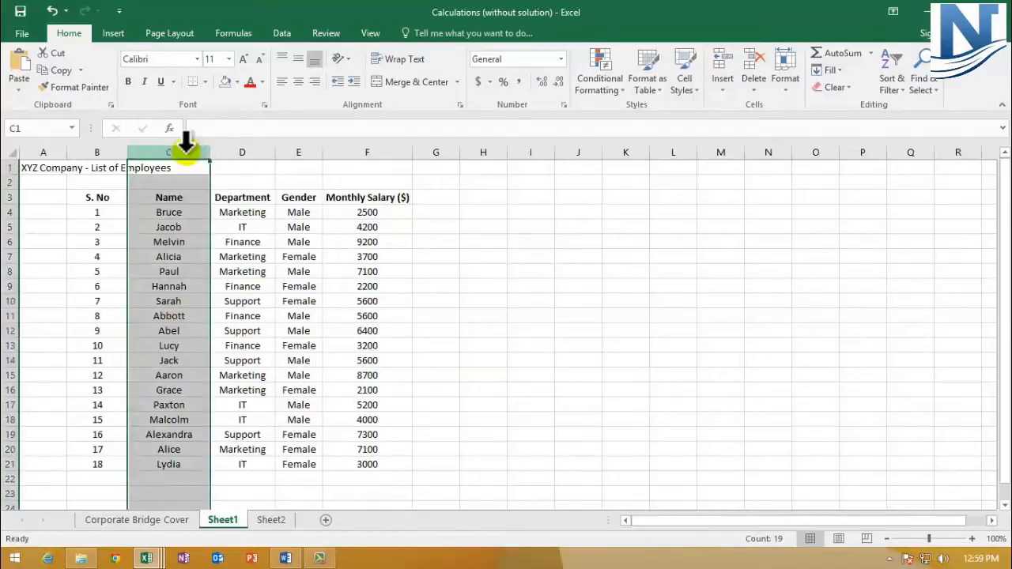
{"action": "left_click", "coordinate": [246, 151]}
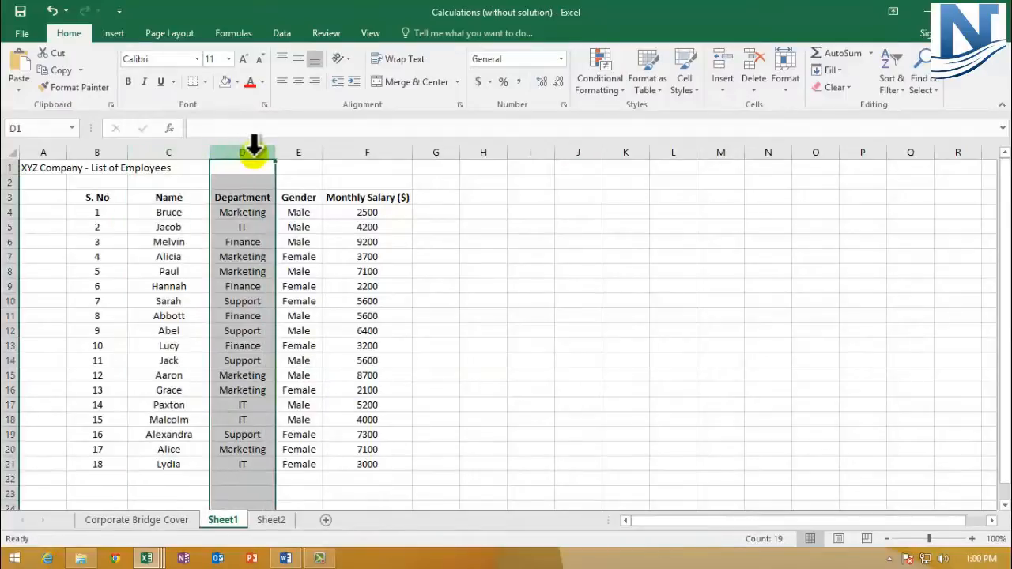
{"action": "left_click", "coordinate": [291, 152]}
{"action": "left_click", "coordinate": [357, 150]}
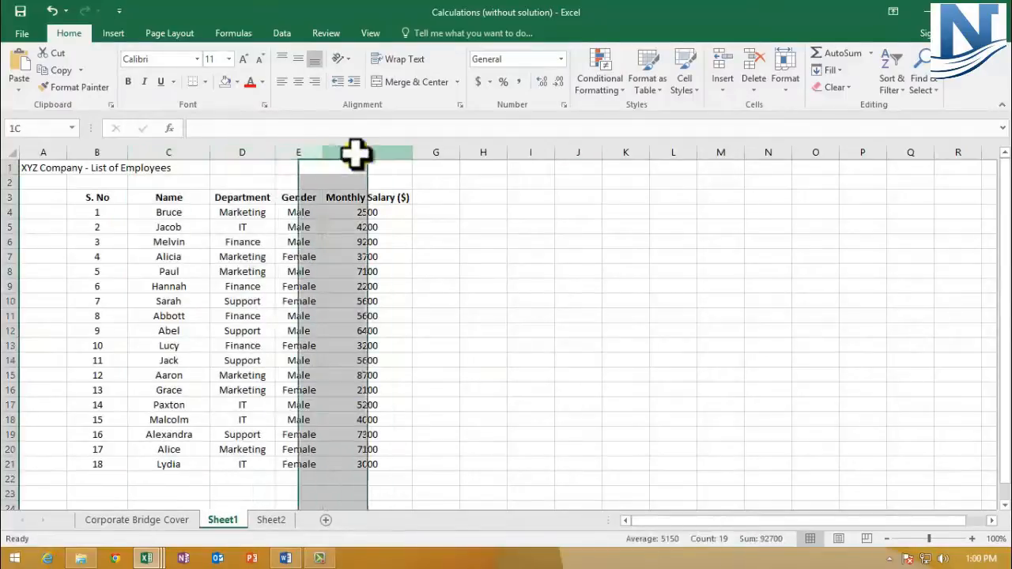
- Add a bold, centred "Annual Salary ($)" header in cell G3 and fit column G's width to it
{"action": "left_click", "coordinate": [436, 197]}
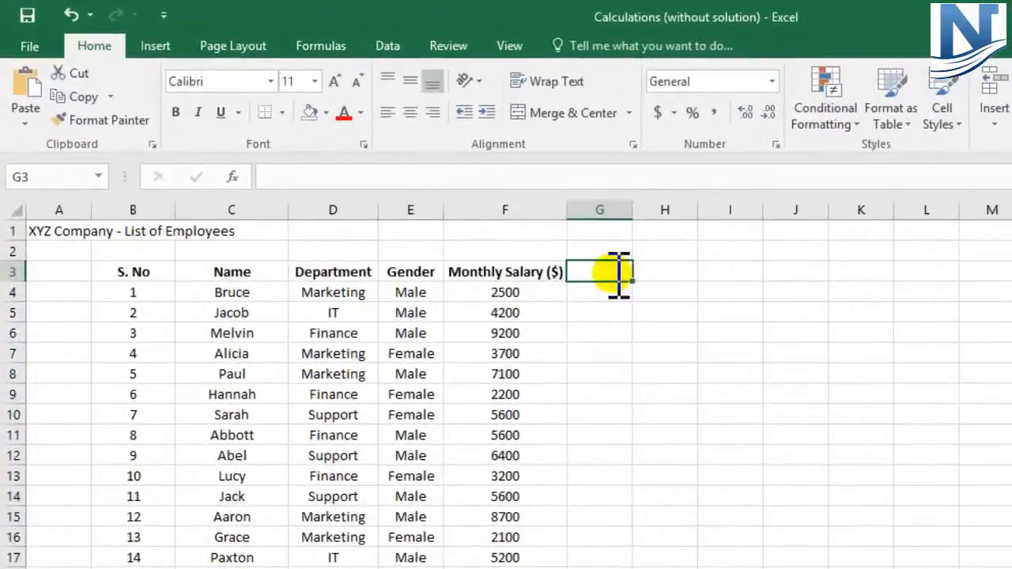
{"action": "type", "text": "Annual Salary"}
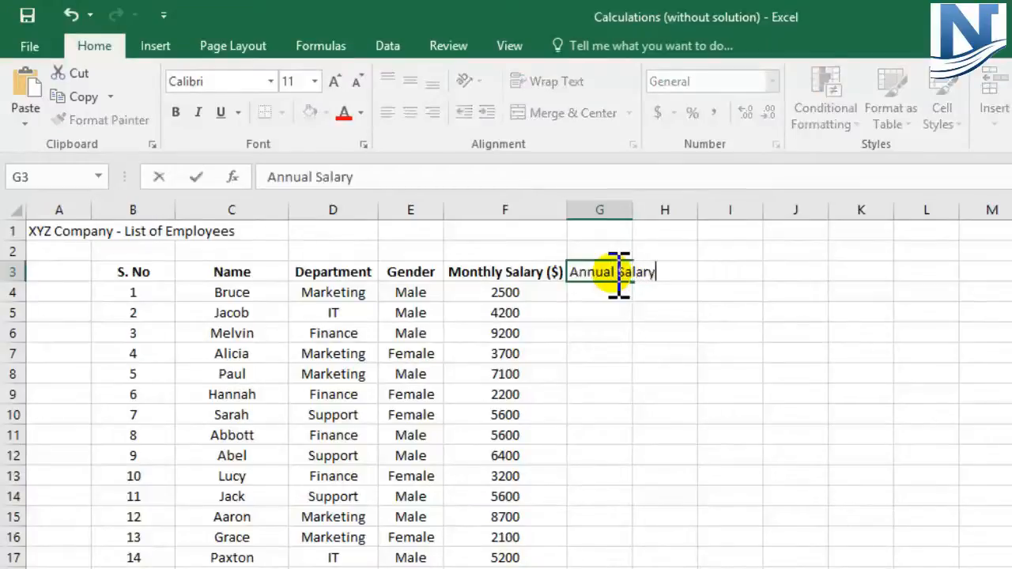
{"action": "type", "text": " ($)"}
{"action": "left_click", "coordinate": [603, 321]}
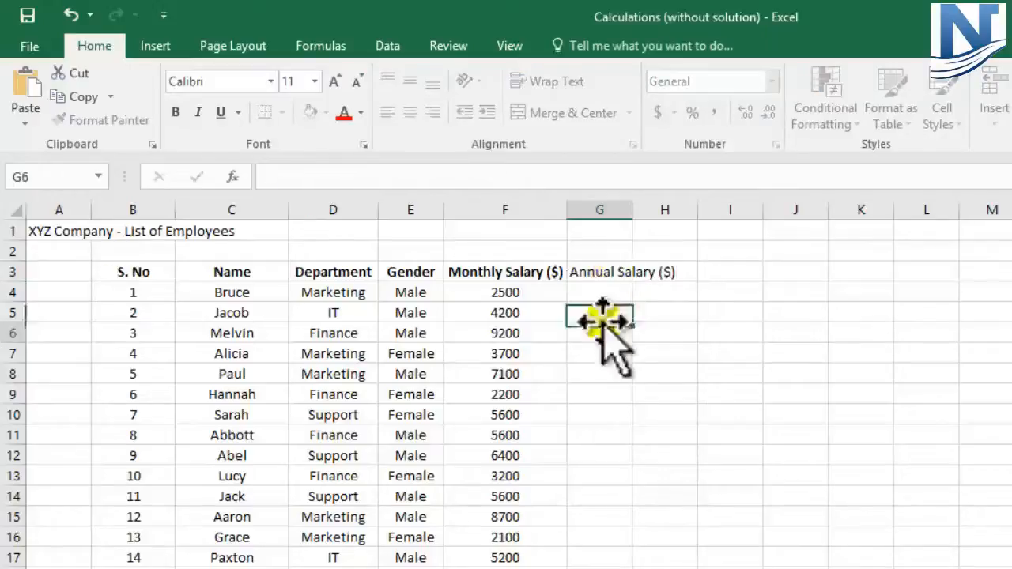
{"action": "left_click", "coordinate": [595, 272]}
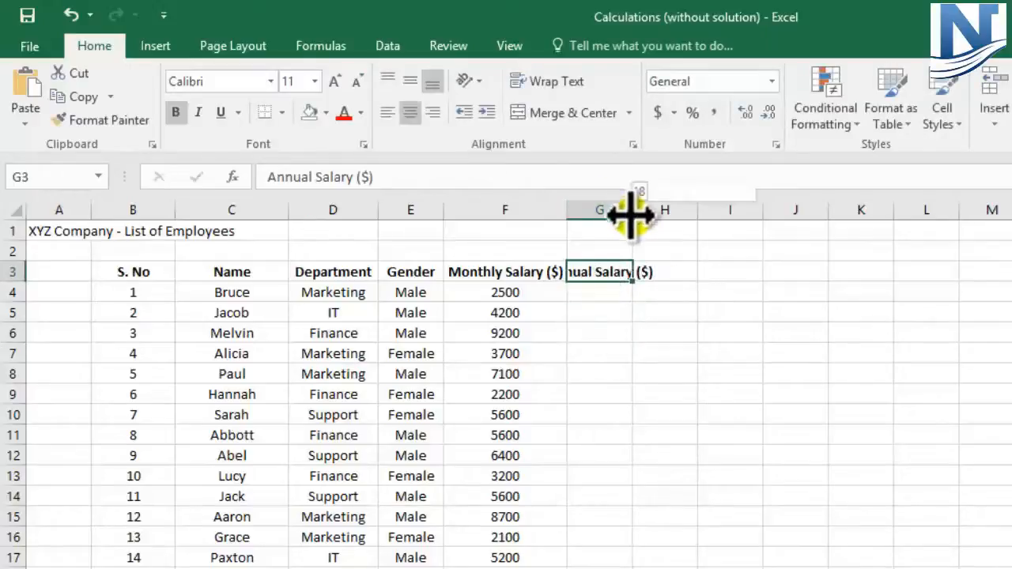
{"action": "double_click", "coordinate": [632, 212]}
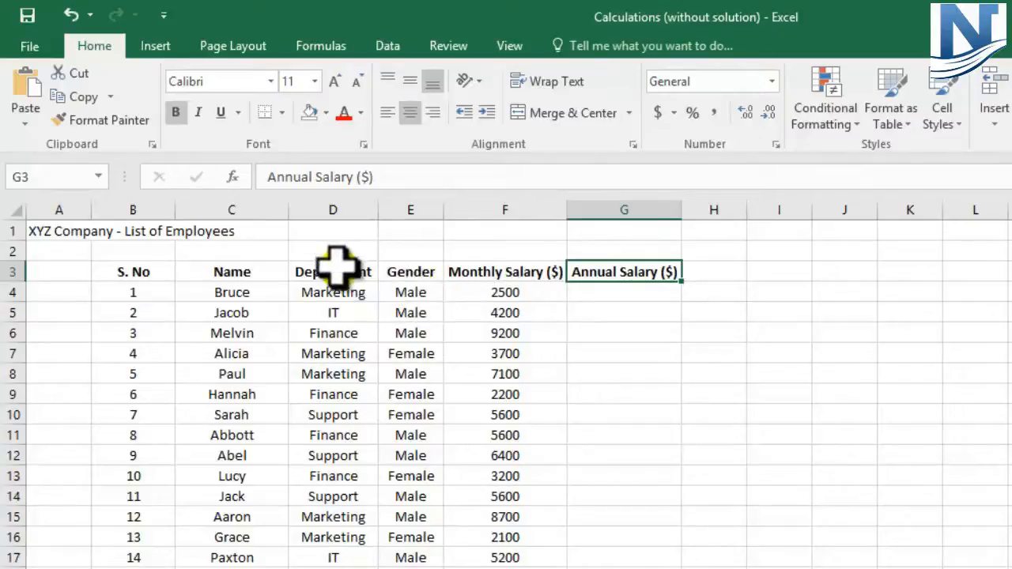
{"action": "left_click", "coordinate": [337, 207]}
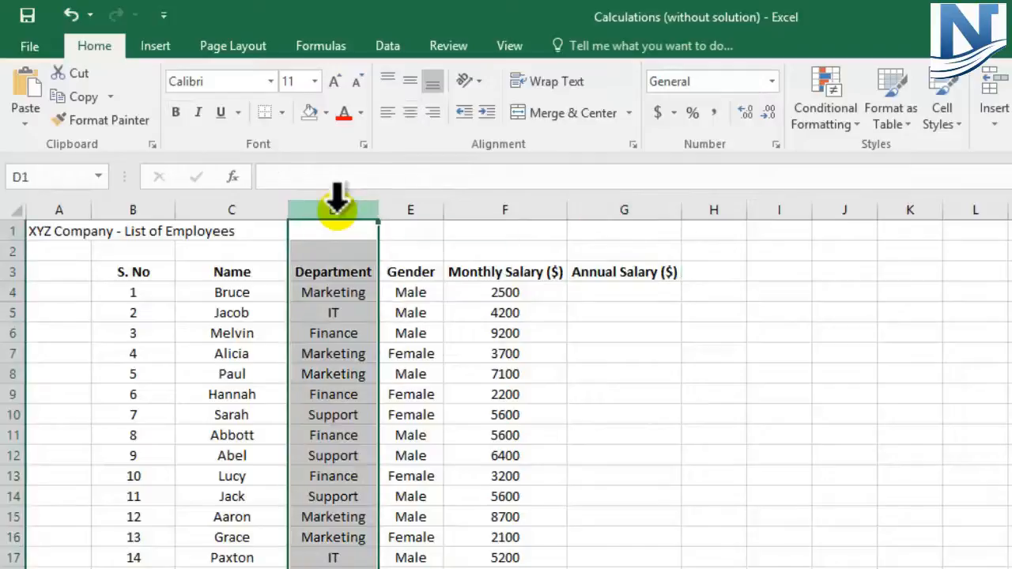
{"action": "left_click", "coordinate": [242, 211]}
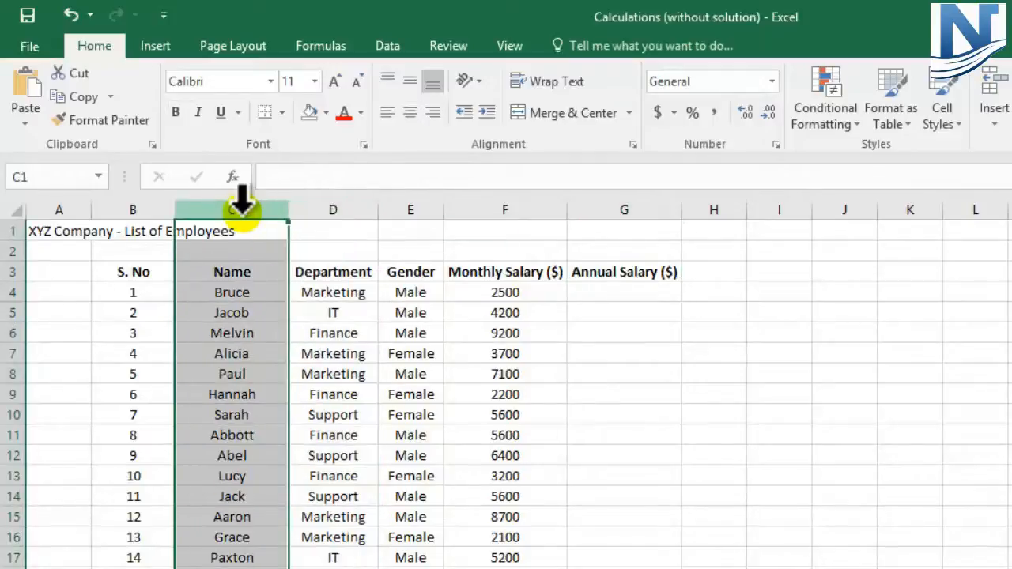
{"action": "left_click", "coordinate": [628, 207]}
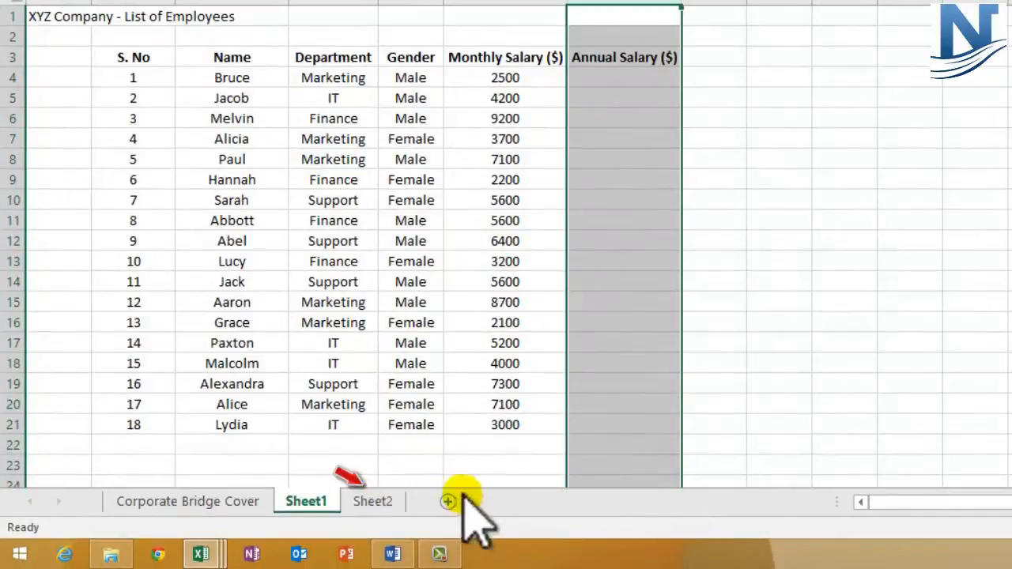
{"action": "left_click_drag", "start_coordinate": [398, 472], "coordinate": [387, 447]}
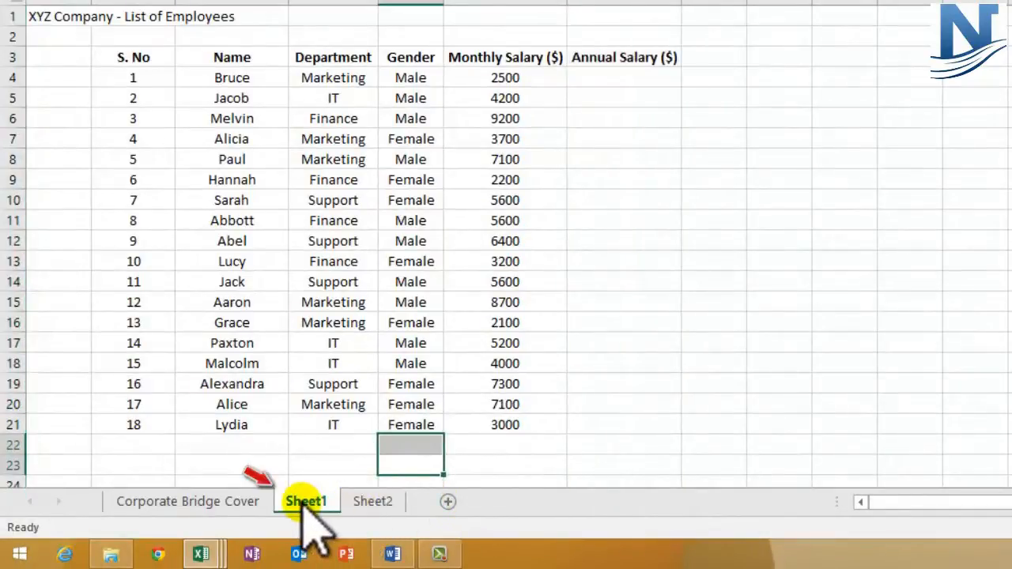
- On Sheet2, enter "Division" in C3 beside the \ symbol of the Mathematical Operators table
{"action": "left_click", "coordinate": [372, 501]}
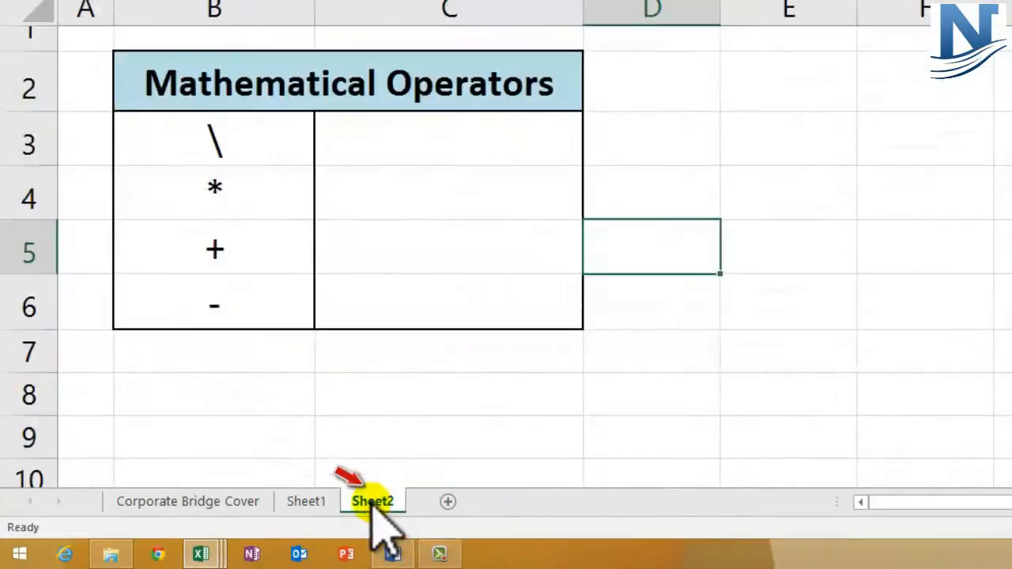
{"action": "left_click", "coordinate": [807, 138]}
{"action": "left_click", "coordinate": [212, 135]}
{"action": "left_click_drag", "start_coordinate": [212, 134], "coordinate": [210, 289]}
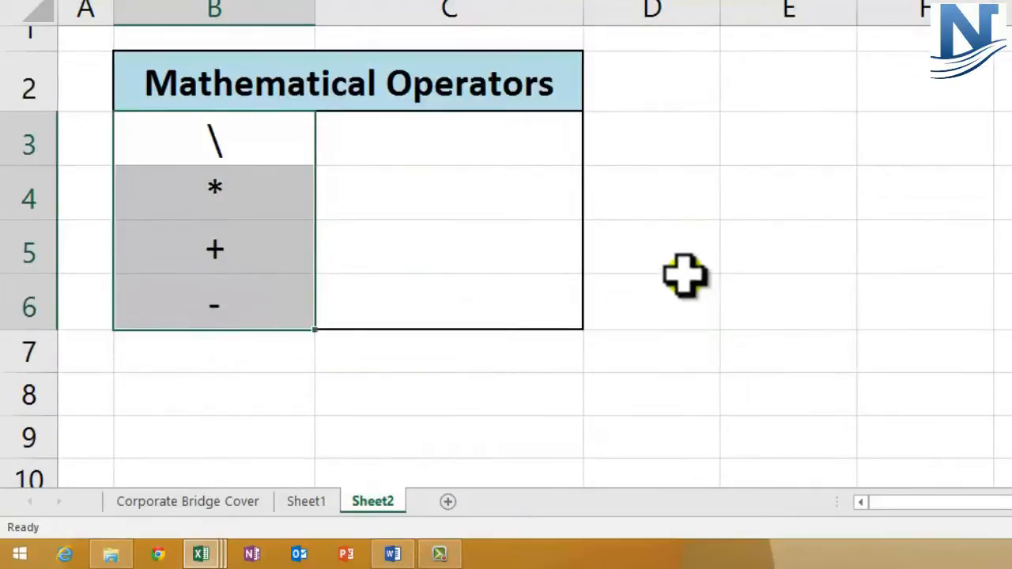
{"action": "left_click", "coordinate": [264, 142]}
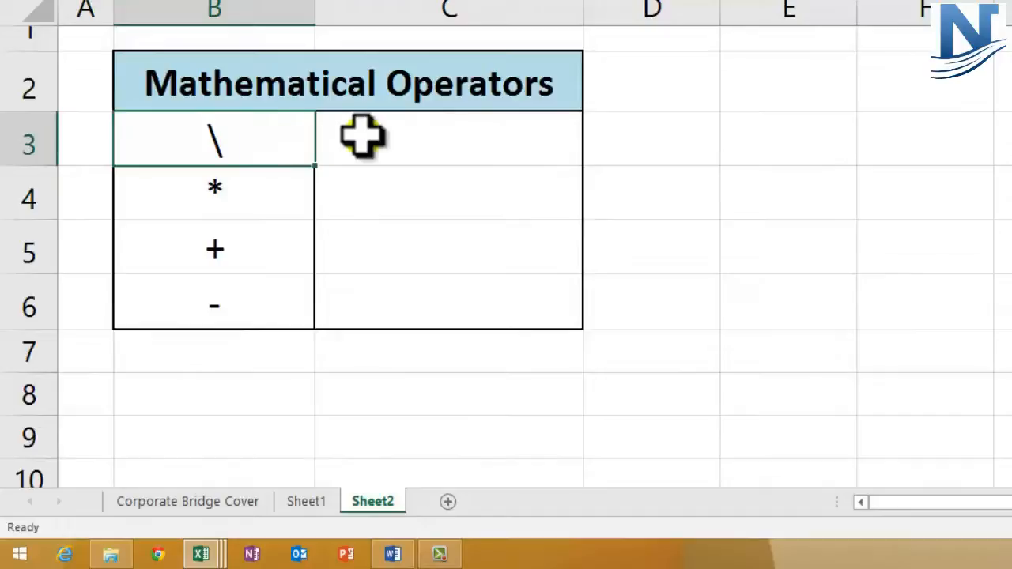
{"action": "left_click", "coordinate": [420, 137]}
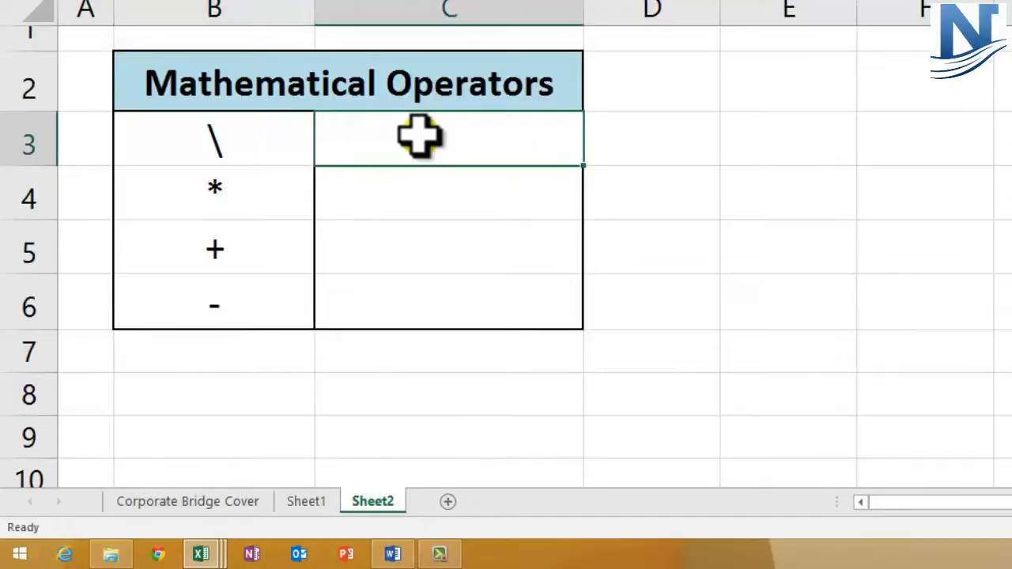
{"action": "type", "text": "Division"}
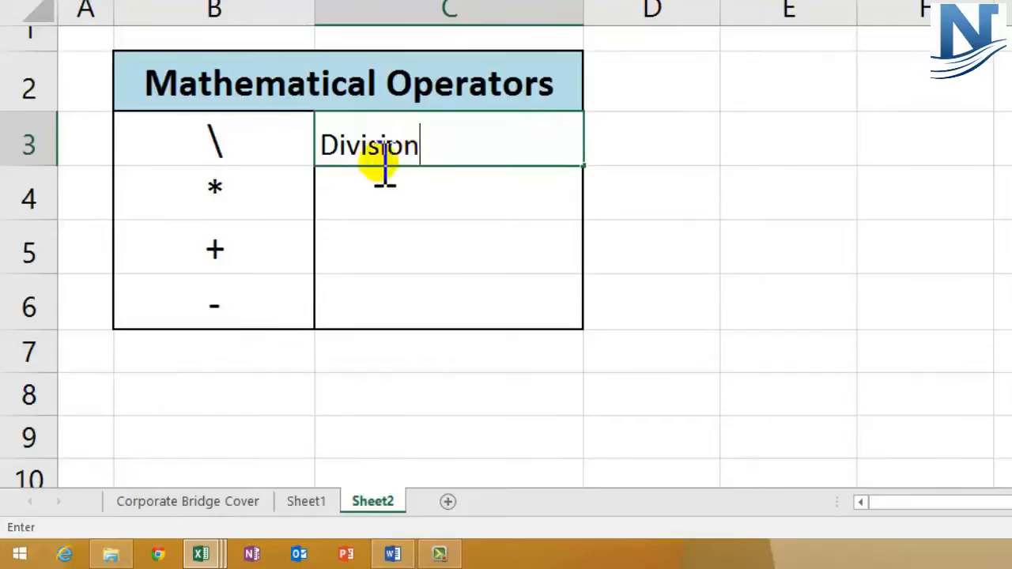
- Label the * operator "Multiply" in C4 and the + operator "Add" in C5
{"action": "left_click", "coordinate": [388, 214]}
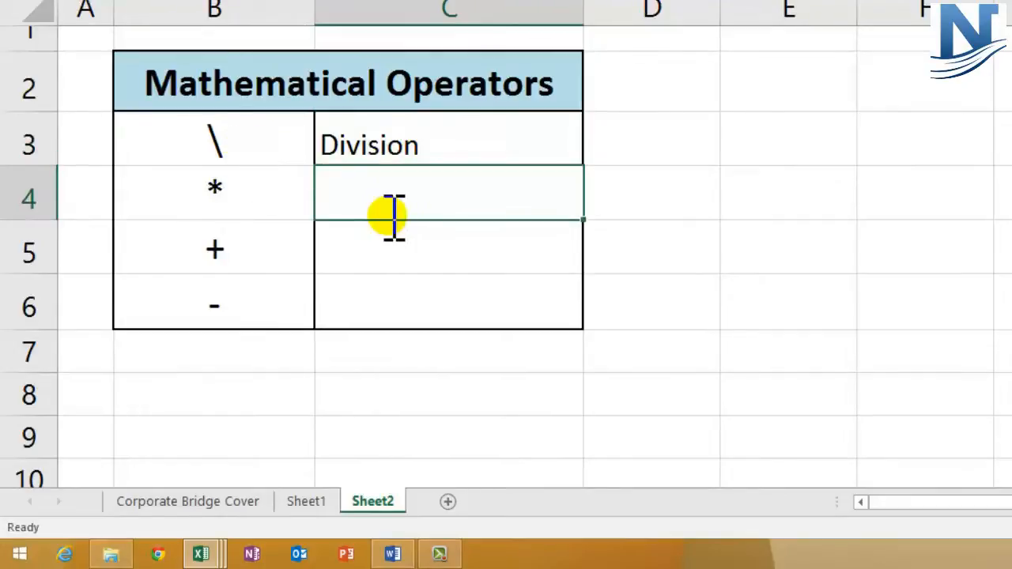
{"action": "type", "text": "Multi"}
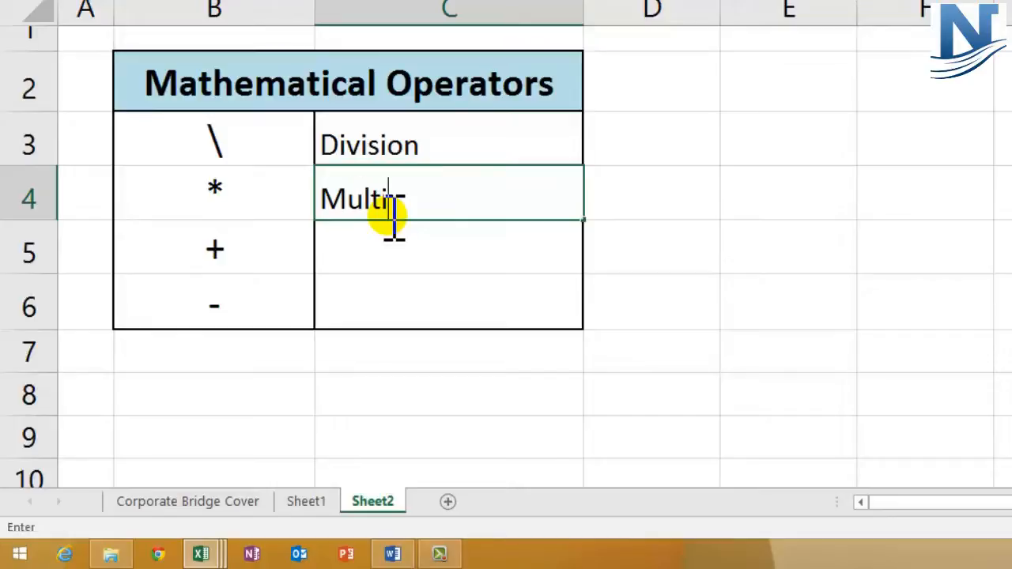
{"action": "type", "text": "ply"}
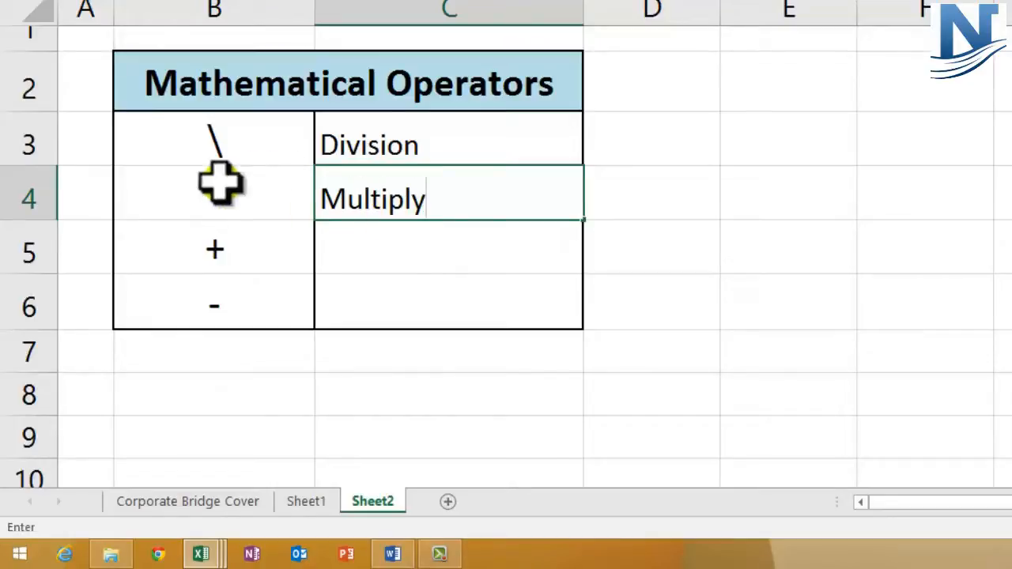
{"action": "left_click", "coordinate": [205, 193]}
{"action": "left_click", "coordinate": [373, 249]}
{"action": "type", "text": "Add"}
{"action": "left_click", "coordinate": [231, 253]}
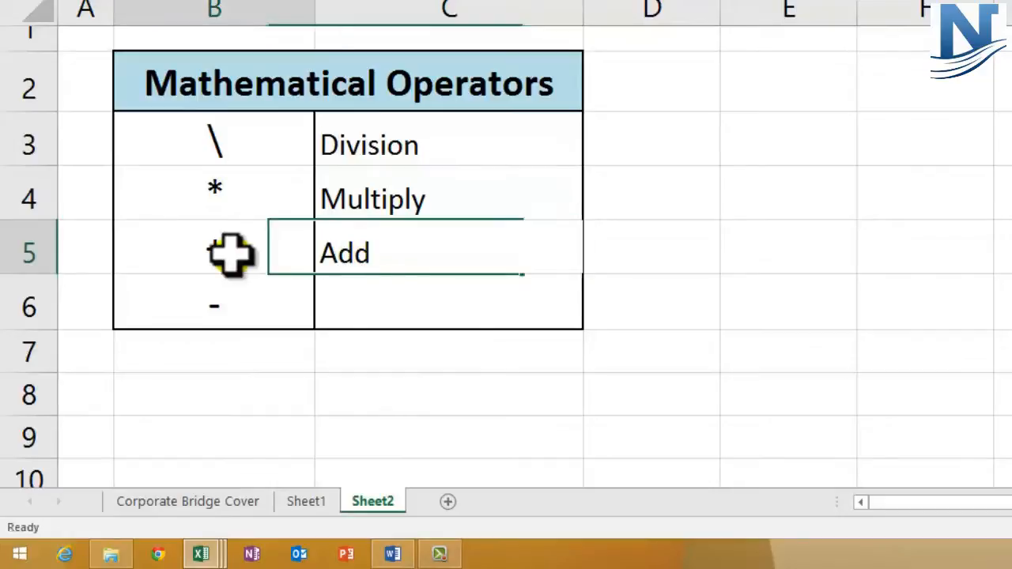
- Enter "Subtract" in C6 beside the - operator
{"action": "left_click", "coordinate": [222, 311]}
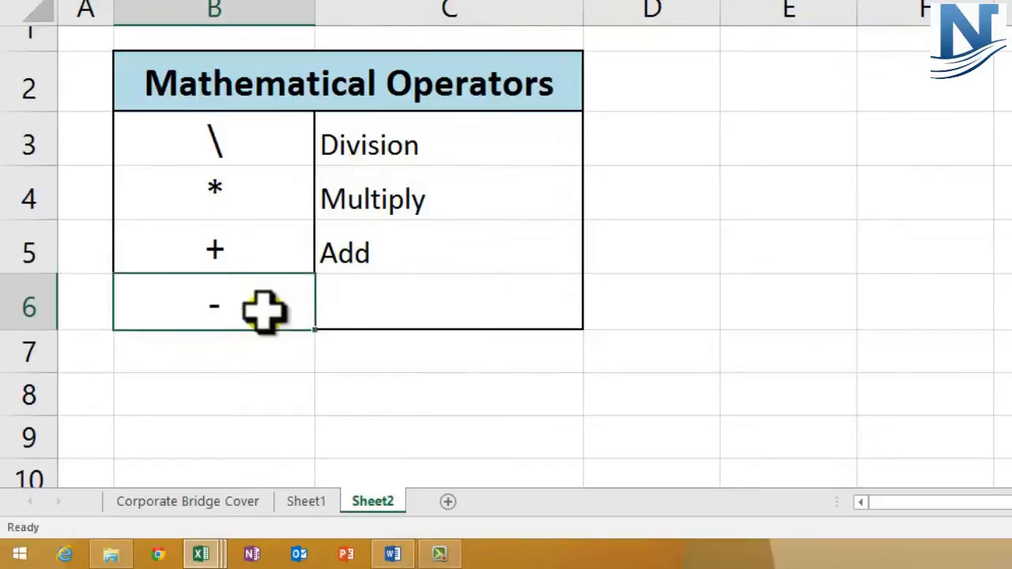
{"action": "left_click", "coordinate": [405, 312]}
{"action": "type", "text": "Subtract"}
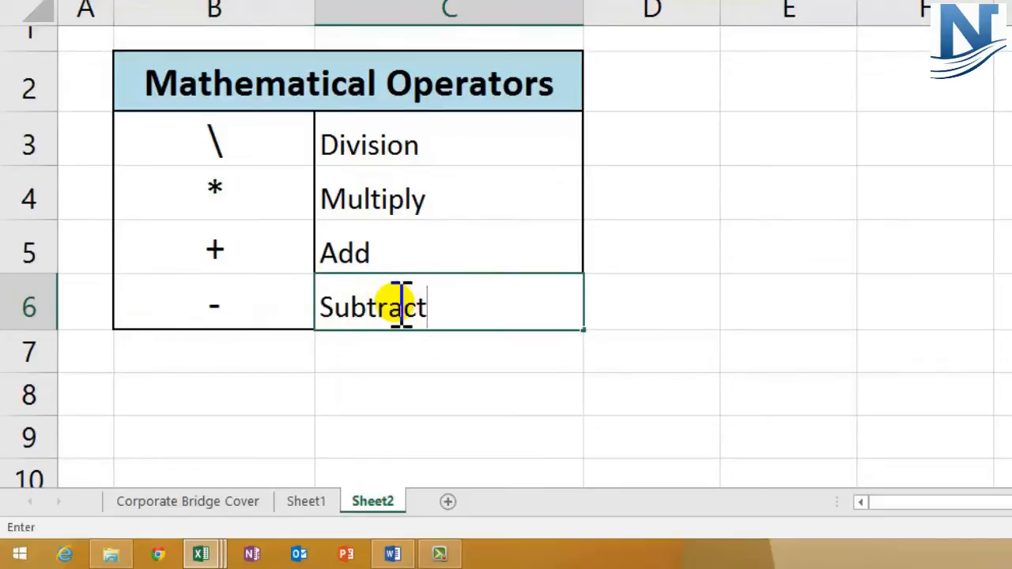
{"action": "left_click", "coordinate": [187, 294]}
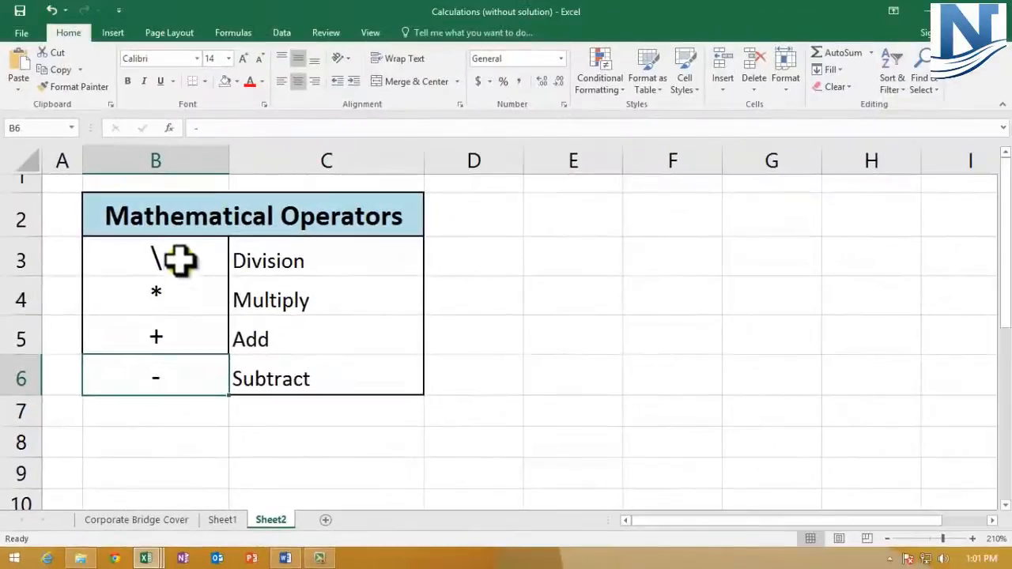
- Examine the order of the operator symbols in B3:B6 and their names in C3:C6
{"action": "left_click", "coordinate": [180, 258]}
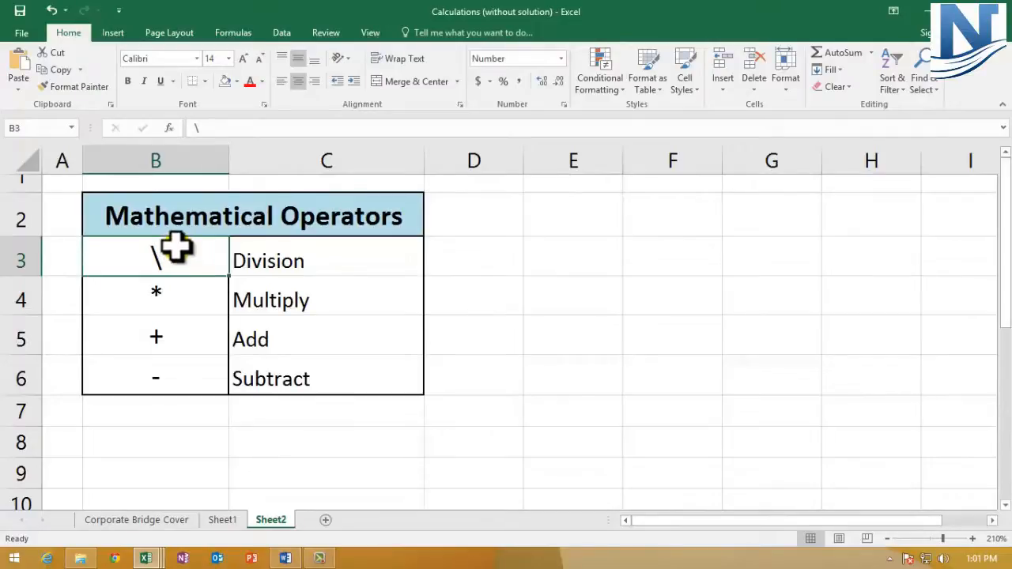
{"action": "left_click_drag", "start_coordinate": [171, 251], "coordinate": [170, 382]}
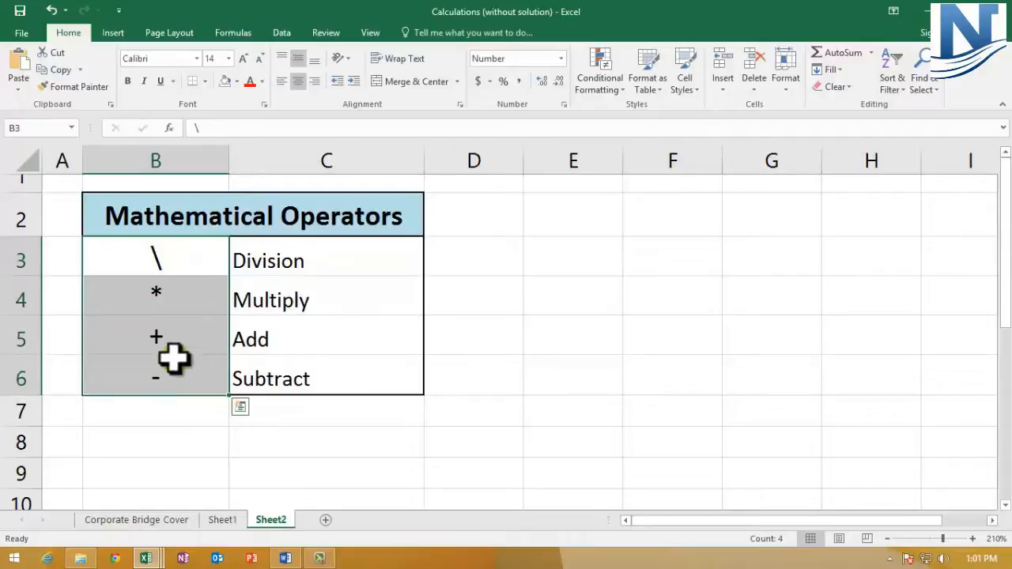
{"action": "left_click", "coordinate": [162, 263]}
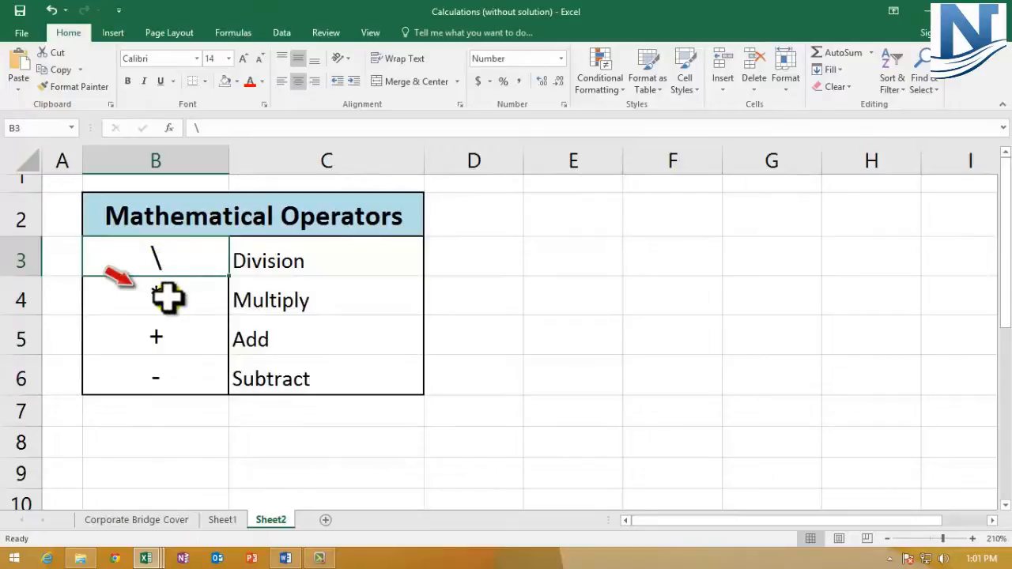
{"action": "left_click", "coordinate": [166, 297]}
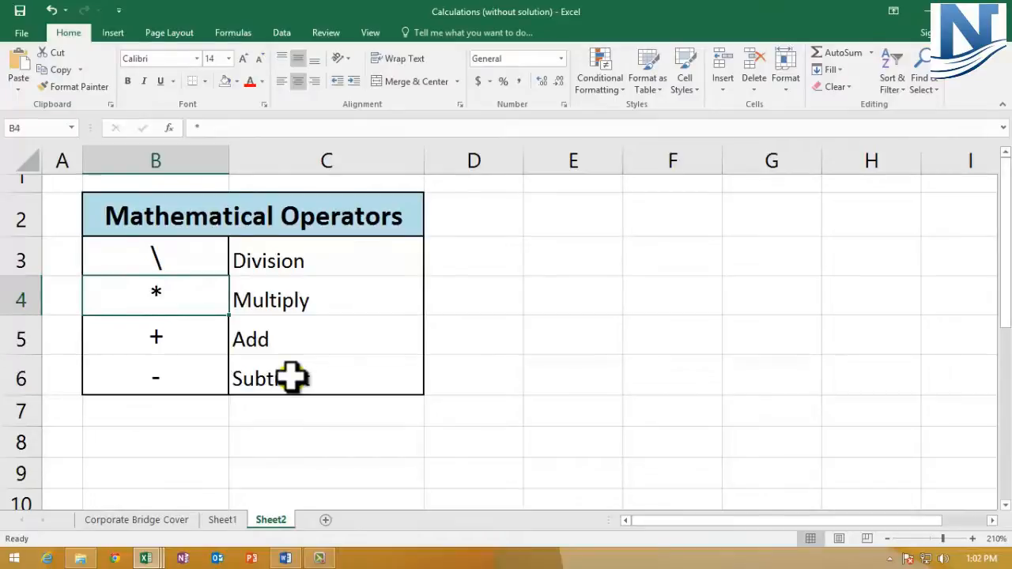
{"action": "left_click", "coordinate": [181, 257]}
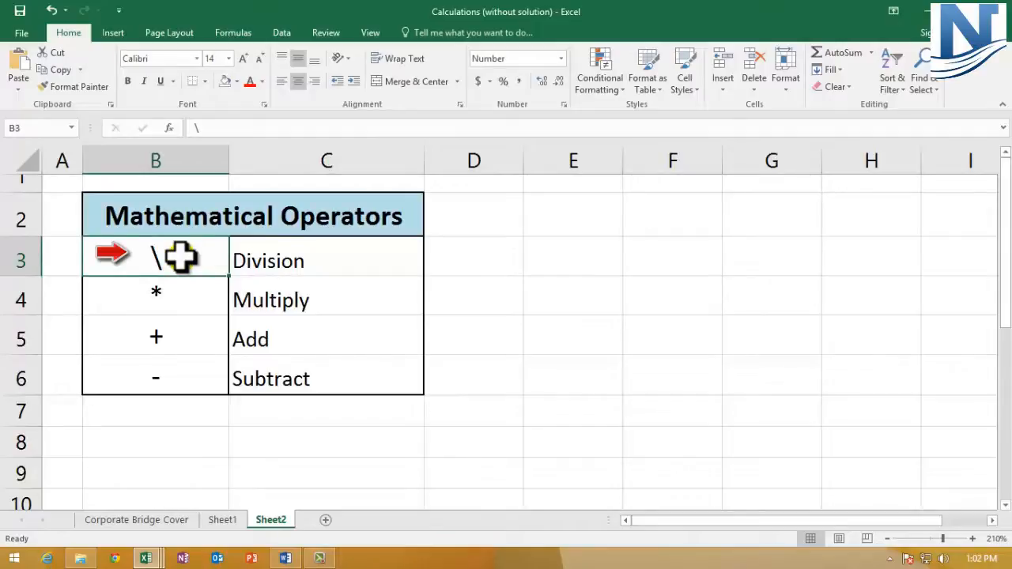
{"action": "left_click", "coordinate": [183, 301]}
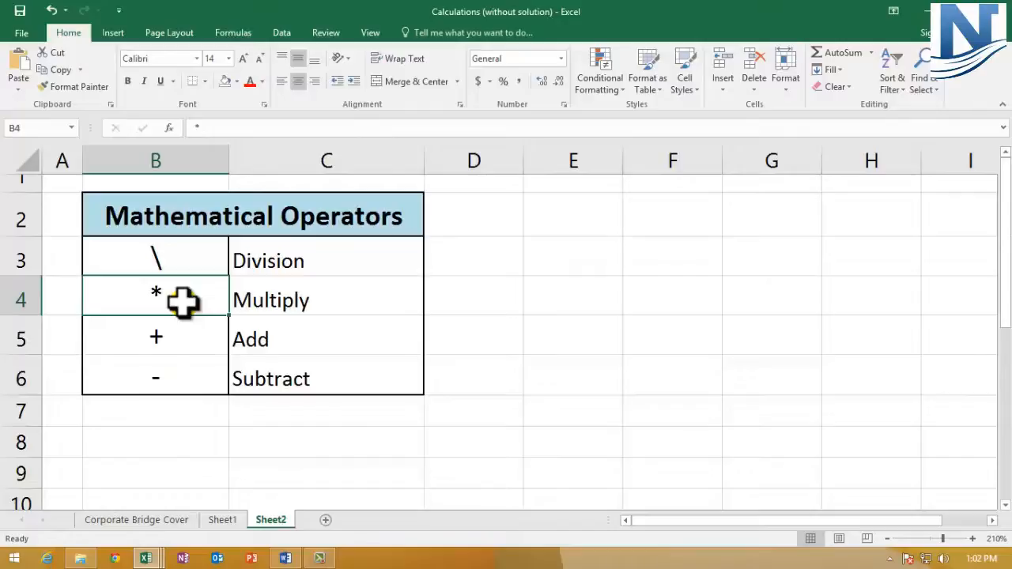
{"action": "left_click", "coordinate": [170, 339]}
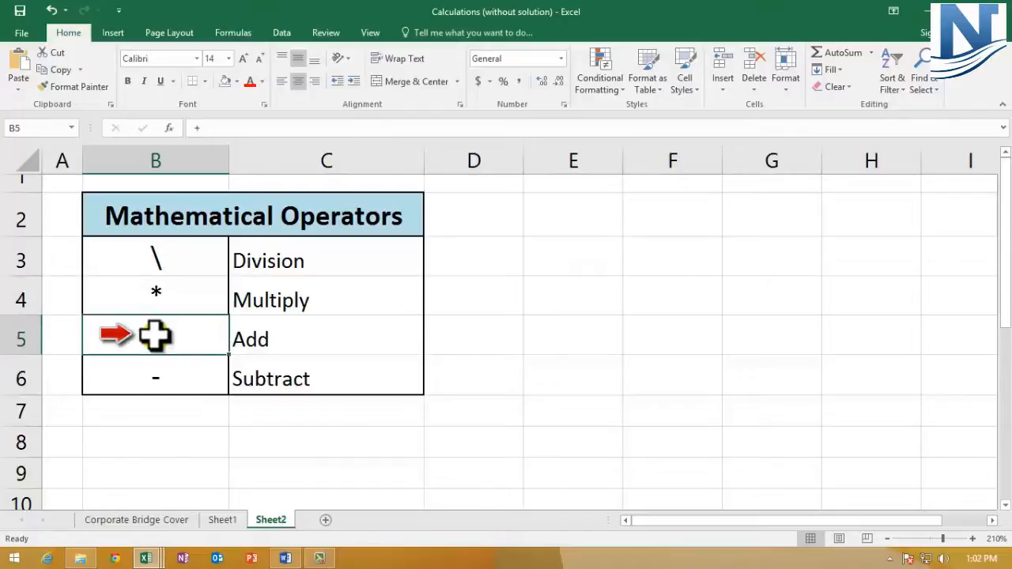
{"action": "left_click", "coordinate": [165, 377]}
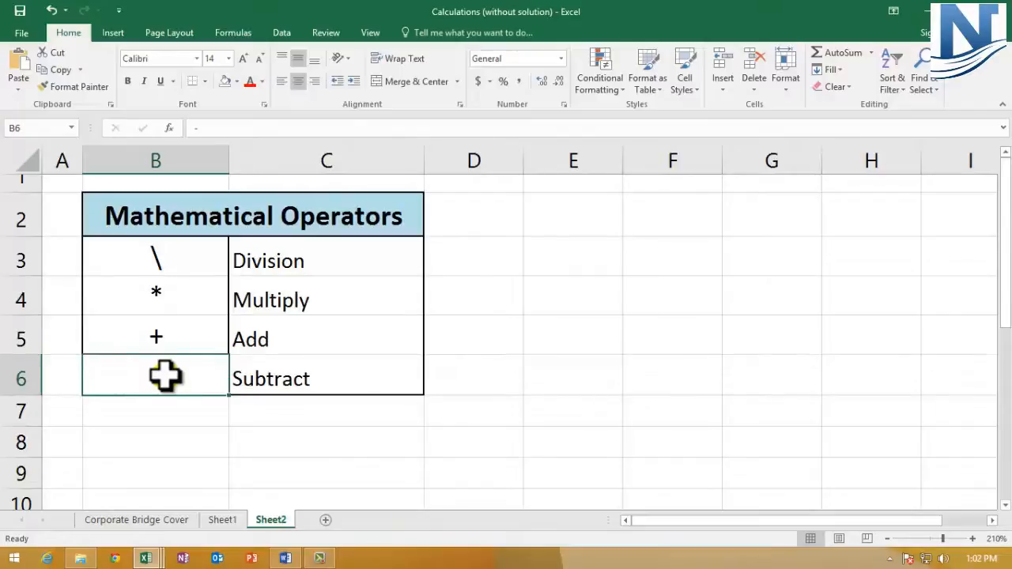
{"action": "left_click", "coordinate": [163, 340]}
{"action": "left_click", "coordinate": [163, 383]}
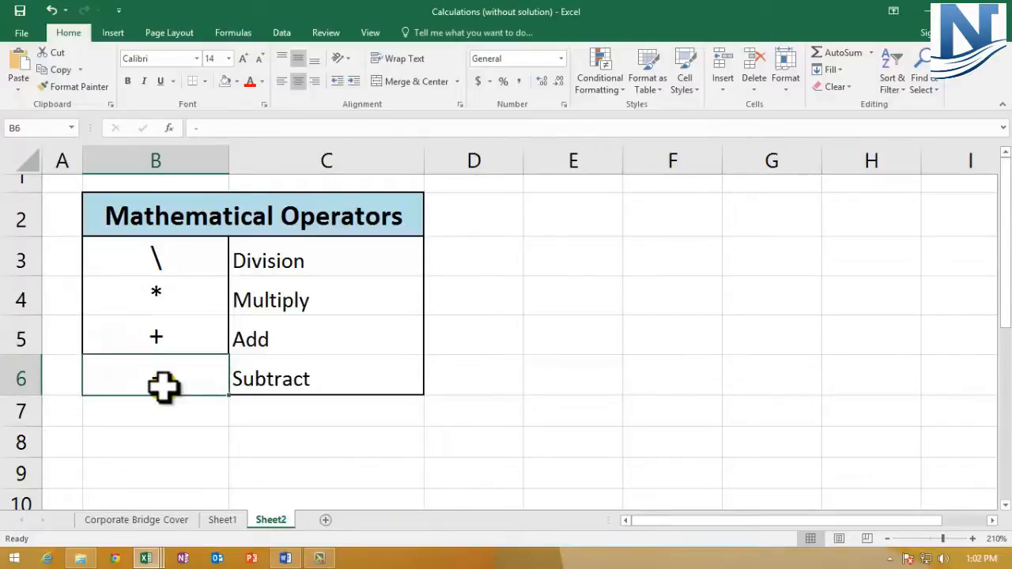
{"action": "left_click_drag", "start_coordinate": [289, 257], "coordinate": [294, 369]}
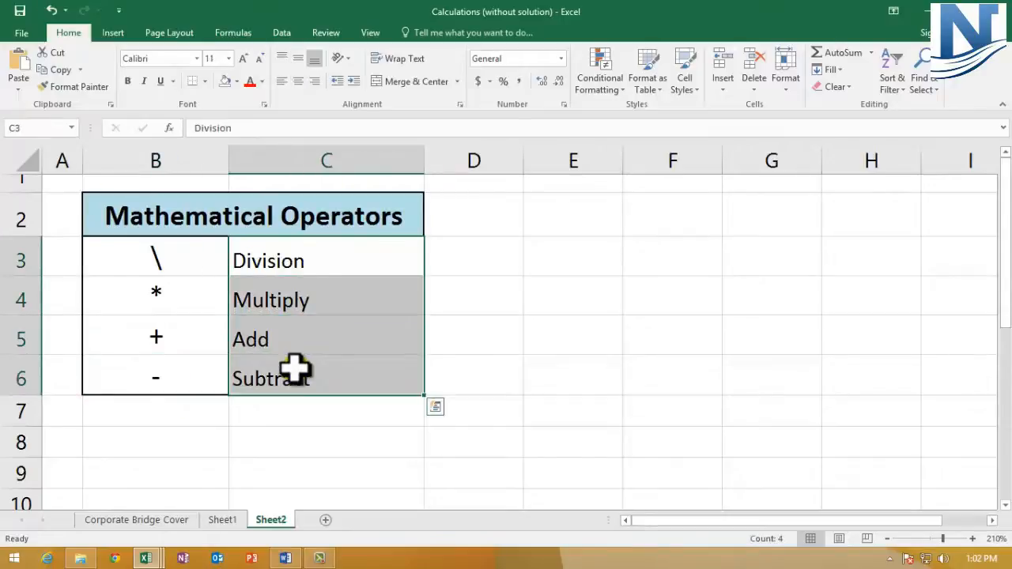
- Enter 20 in E3 and 10 in F3 as sample values for the Division row
{"action": "left_click", "coordinate": [548, 264]}
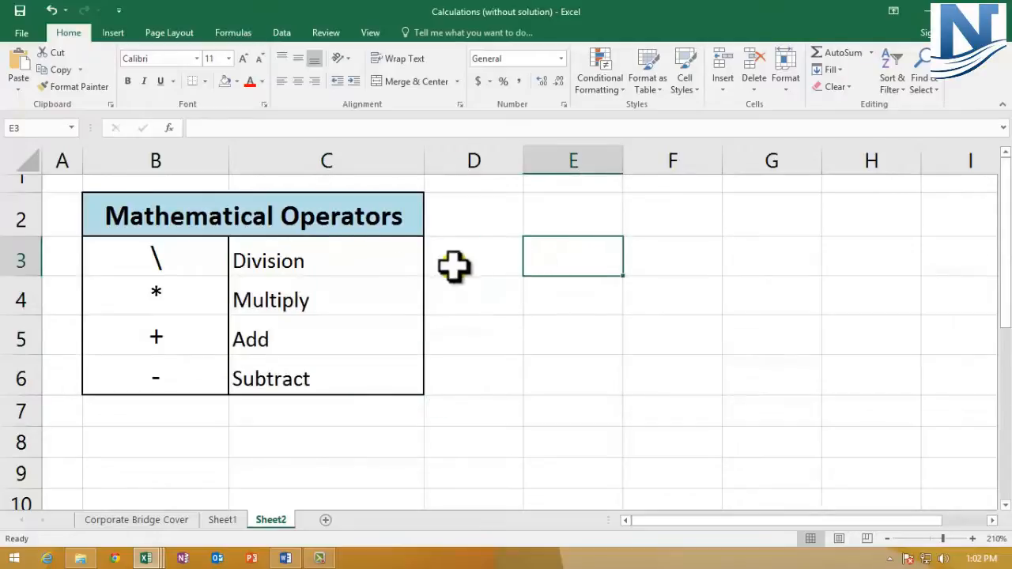
{"action": "type", "text": "20"}
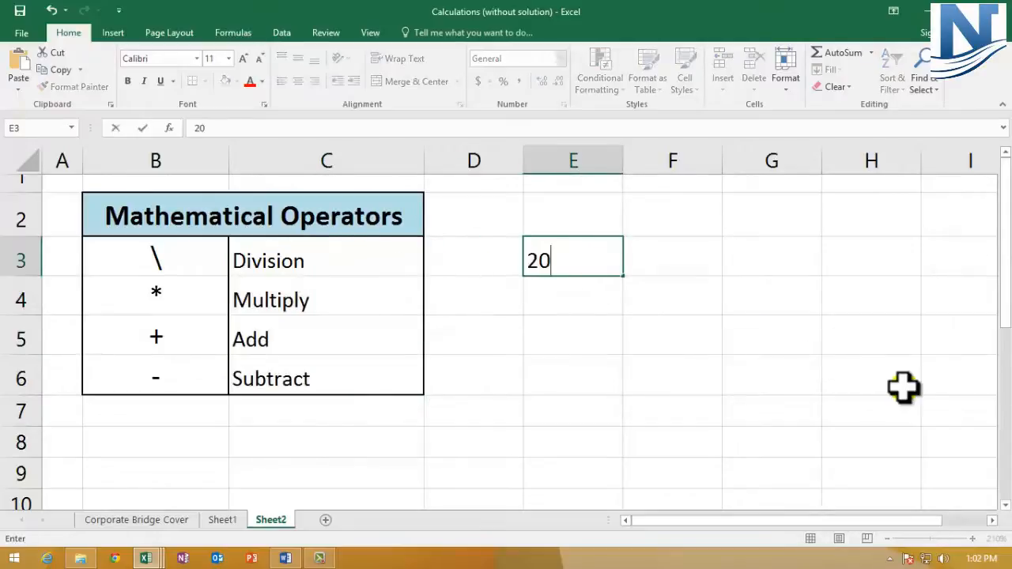
{"action": "key", "text": "Tab"}
{"action": "type", "text": "10"}
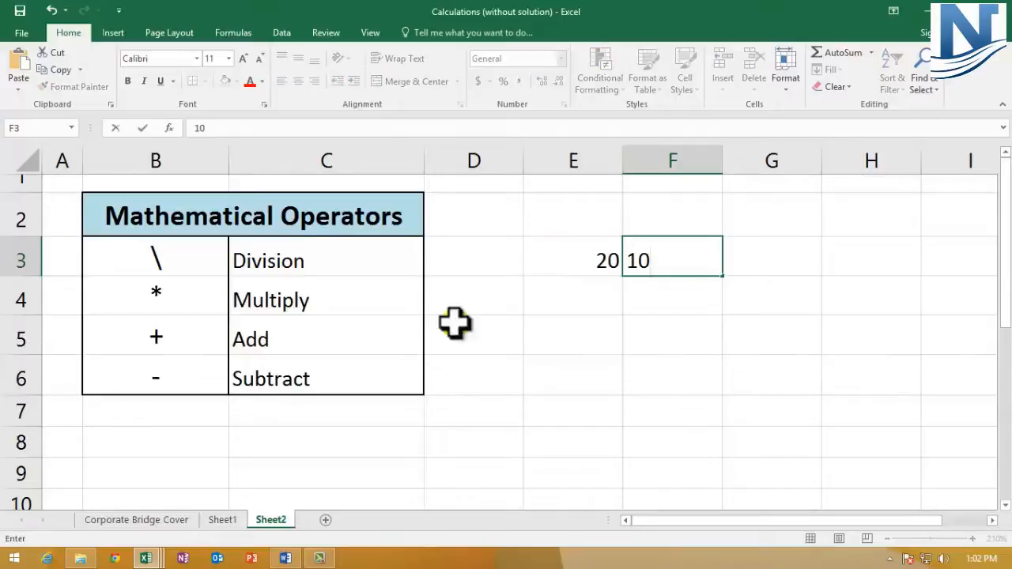
{"action": "left_click", "coordinate": [351, 257]}
{"action": "left_click", "coordinate": [593, 254]}
{"action": "left_click", "coordinate": [688, 261]}
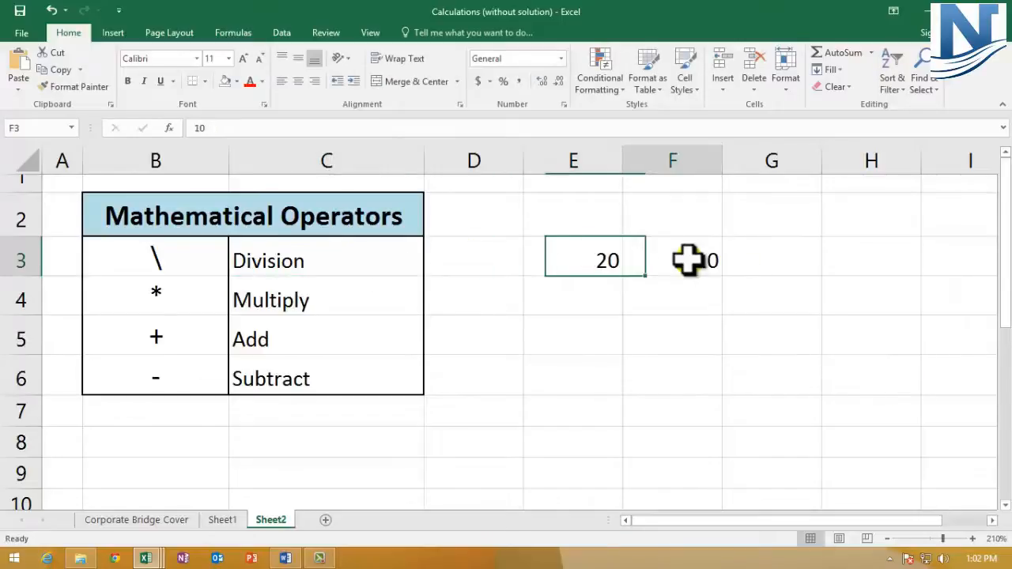
{"action": "left_click", "coordinate": [14, 261]}
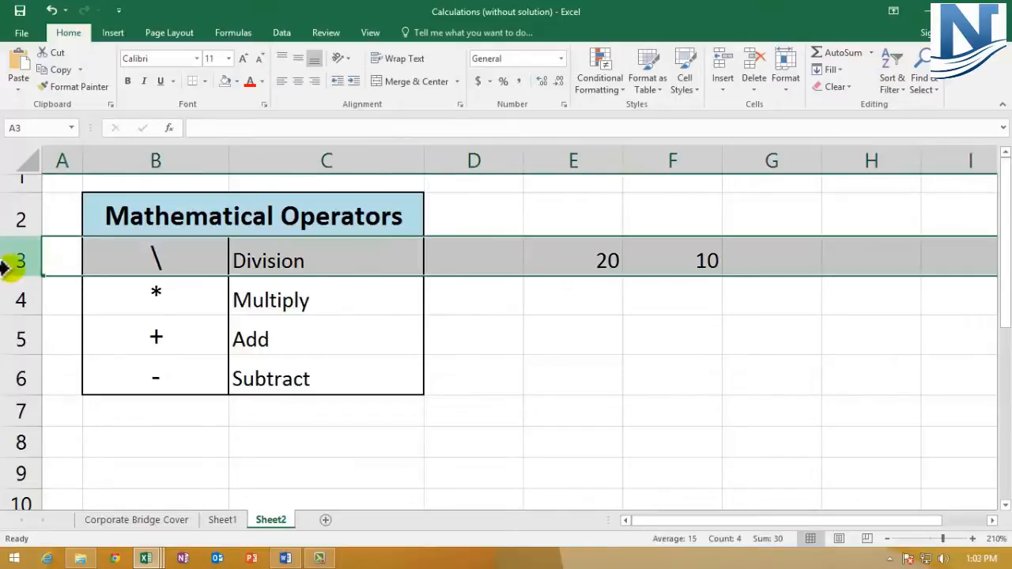
{"action": "left_click", "coordinate": [576, 255]}
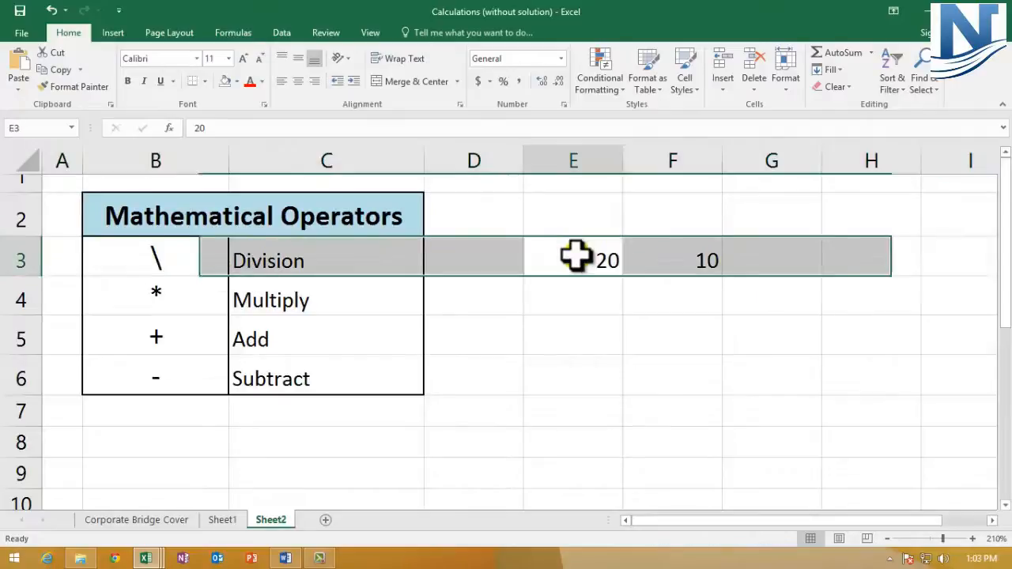
{"action": "left_click", "coordinate": [636, 265]}
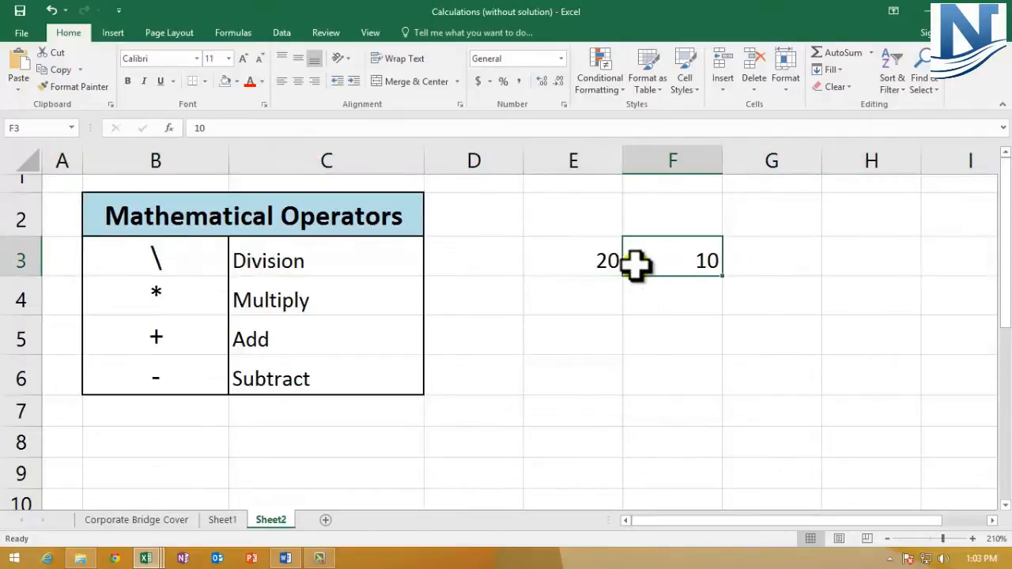
- Enter the division formula =E3/F3 in G3
{"action": "left_click", "coordinate": [778, 266]}
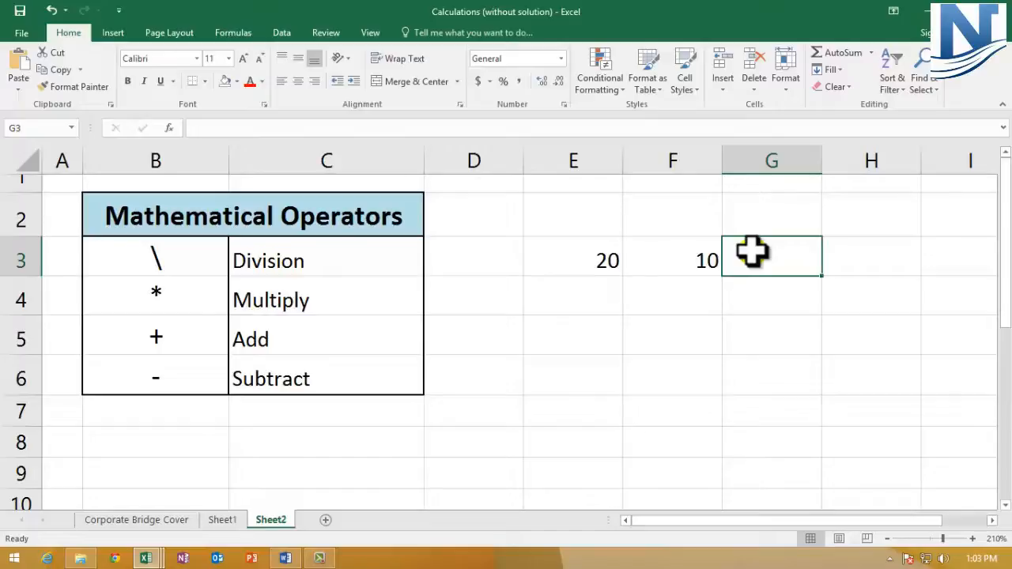
{"action": "double_click", "coordinate": [757, 254]}
{"action": "type", "text": "="}
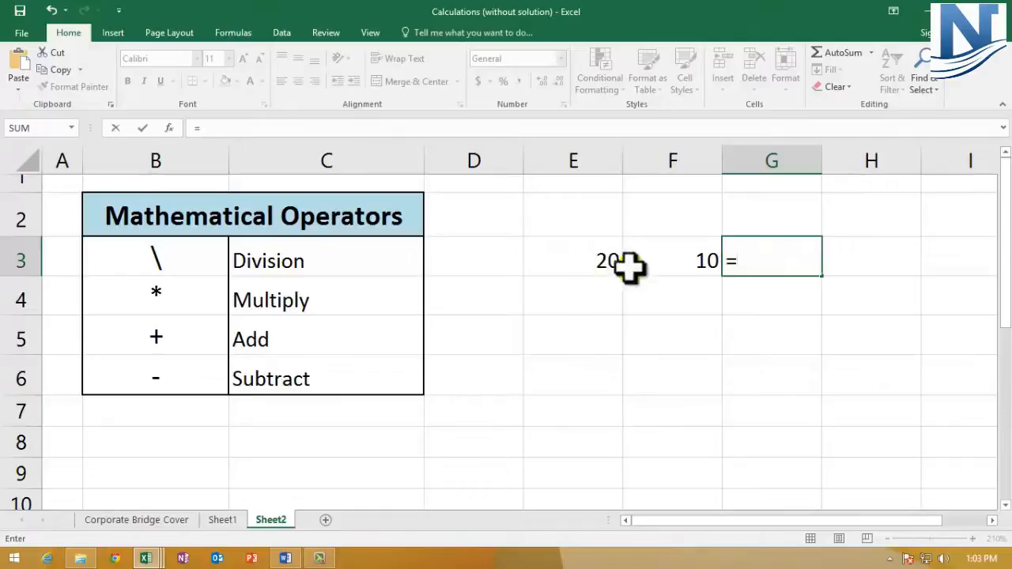
{"action": "left_click", "coordinate": [585, 253]}
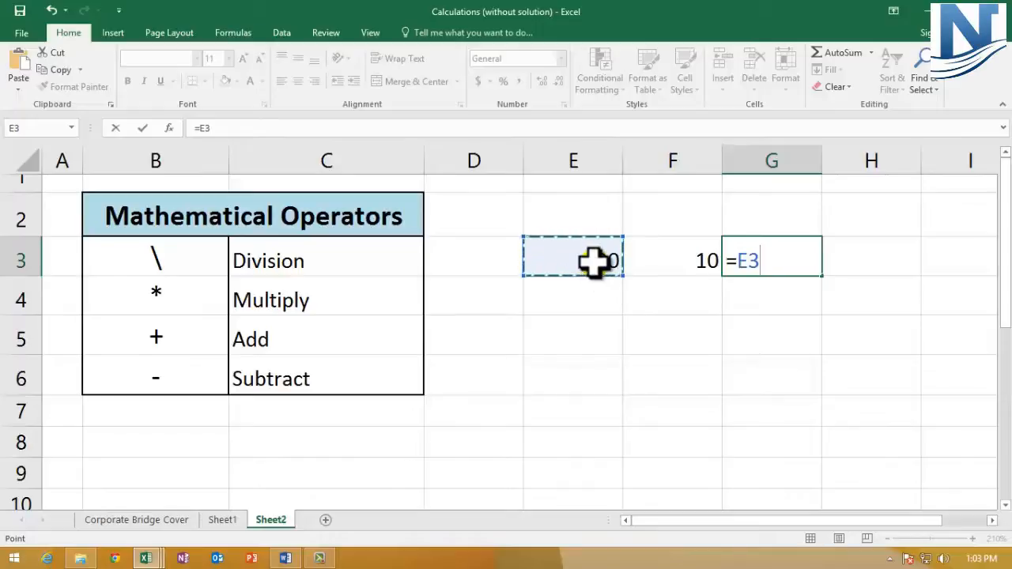
{"action": "type", "text": "?"}
{"action": "key", "text": "BackSpace"}
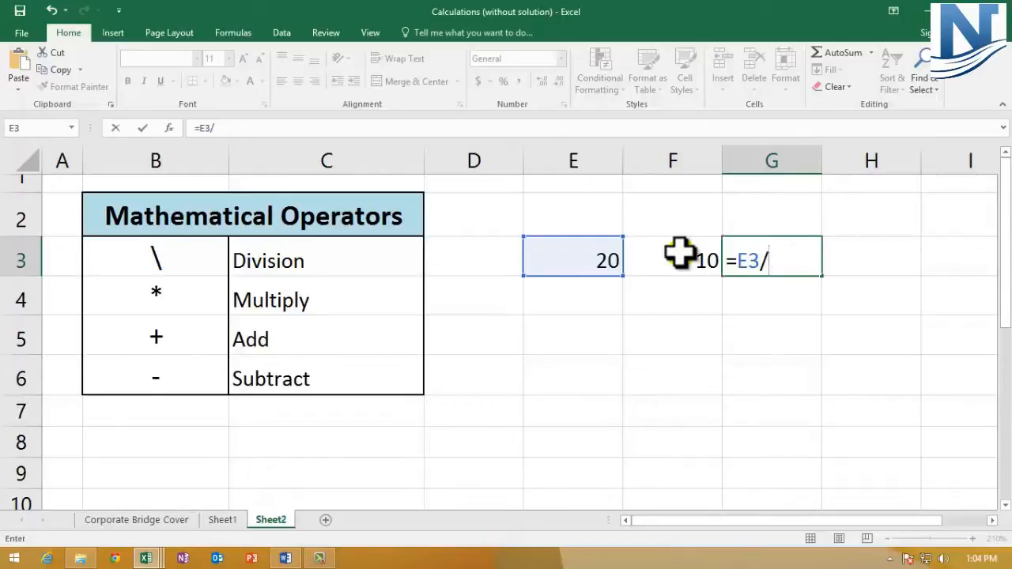
{"action": "left_click", "coordinate": [680, 253]}
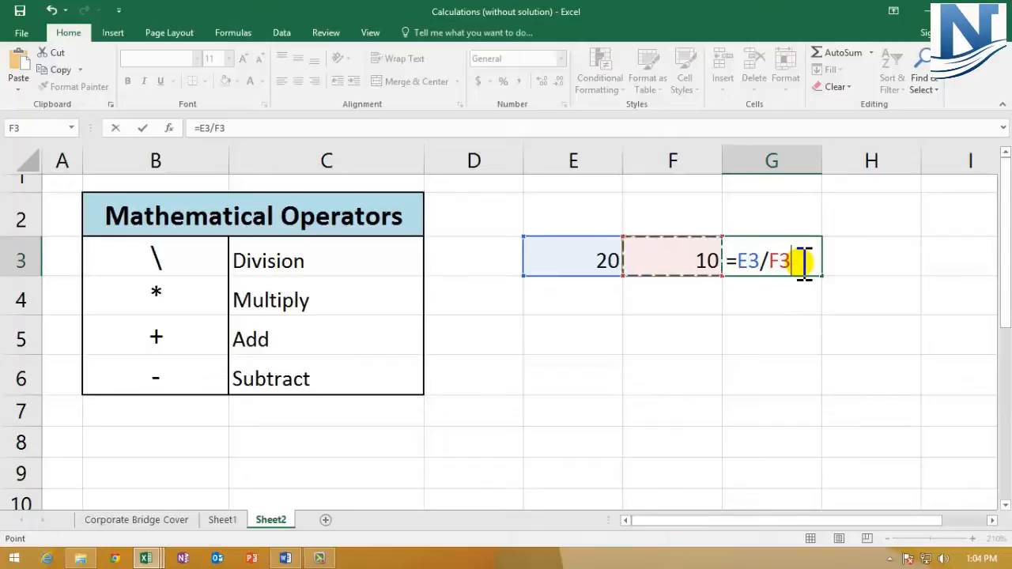
{"action": "key", "text": "Return"}
- Fill result cell G3 with the light blue of the Mathematical Operators header
{"action": "left_click", "coordinate": [797, 259]}
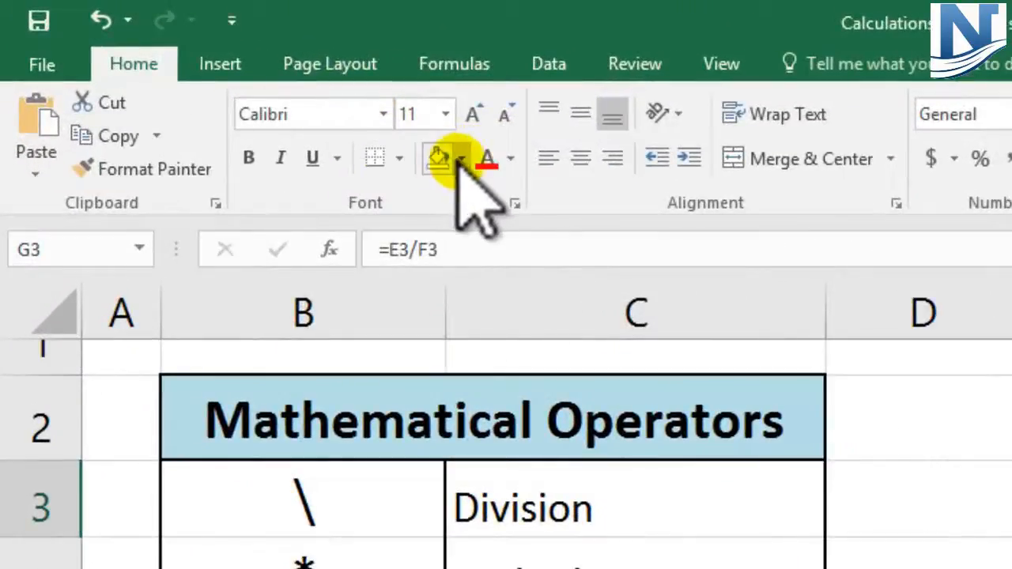
{"action": "left_click", "coordinate": [304, 105]}
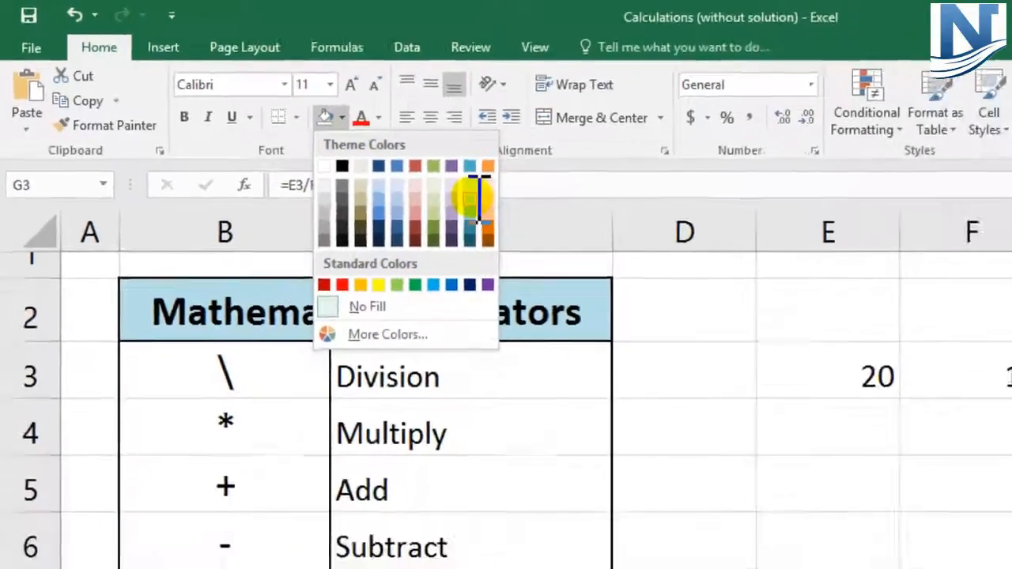
{"action": "left_click", "coordinate": [634, 257]}
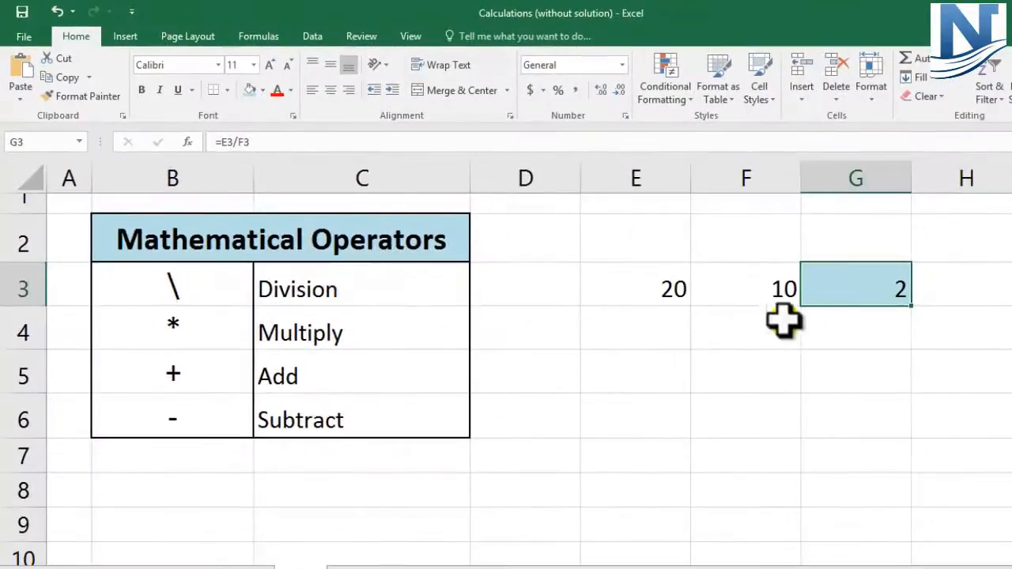
- Copy the two sample values in E3:F3 down to the Multiply, Add and Subtract rows, E4:F6
{"action": "left_click", "coordinate": [615, 329]}
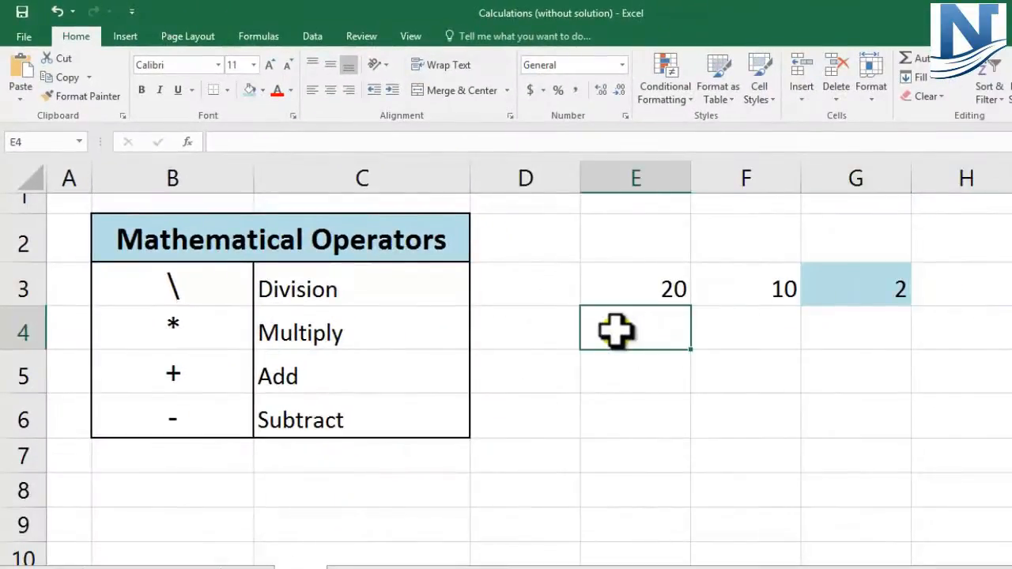
{"action": "left_click_drag", "start_coordinate": [652, 281], "coordinate": [725, 282]}
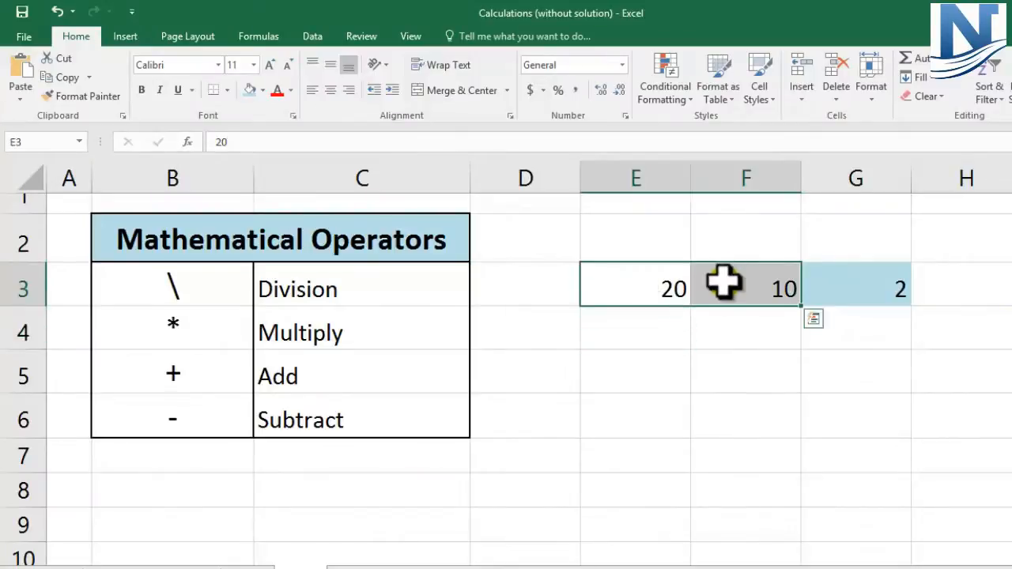
{"action": "key", "text": "ctrl+c"}
{"action": "left_click_drag", "start_coordinate": [653, 324], "coordinate": [729, 418]}
{"action": "key", "text": "ctrl+v"}
{"action": "left_click", "coordinate": [682, 328]}
{"action": "left_click", "coordinate": [768, 333]}
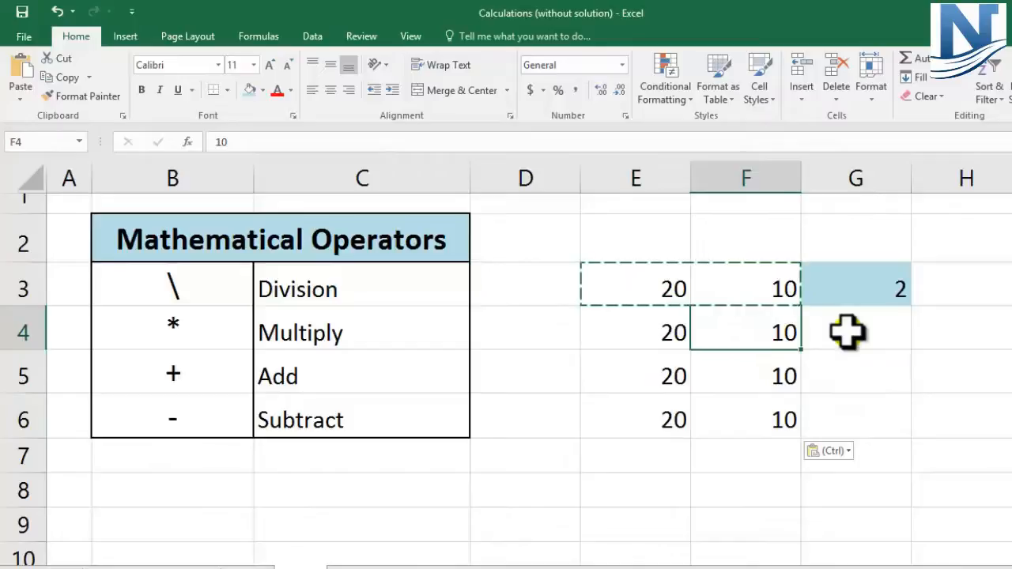
{"action": "left_click", "coordinate": [847, 332]}
{"action": "key", "text": "Escape"}
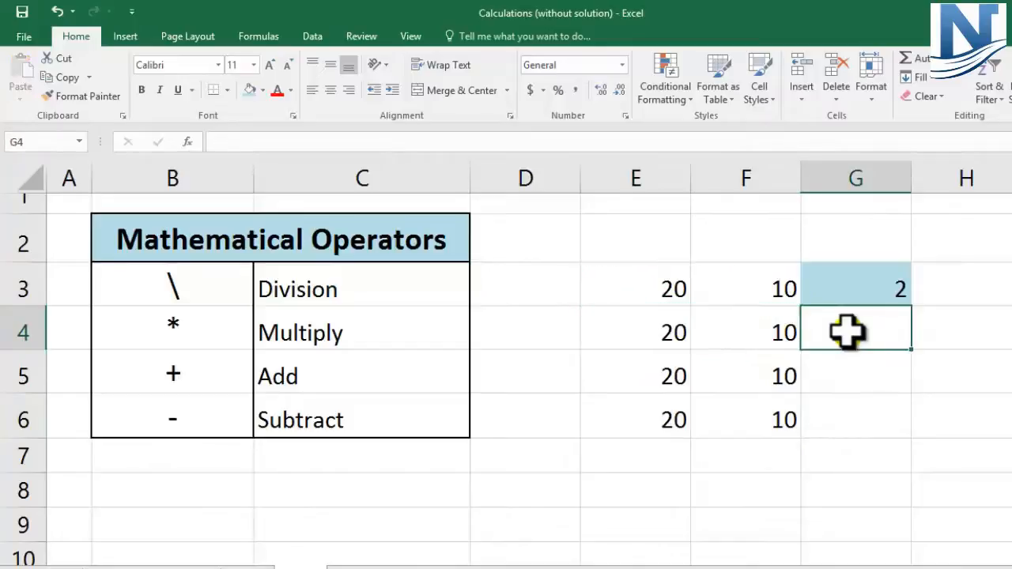
- Enter the multiplication formula =E4*F4 in G4
{"action": "double_click", "coordinate": [847, 332]}
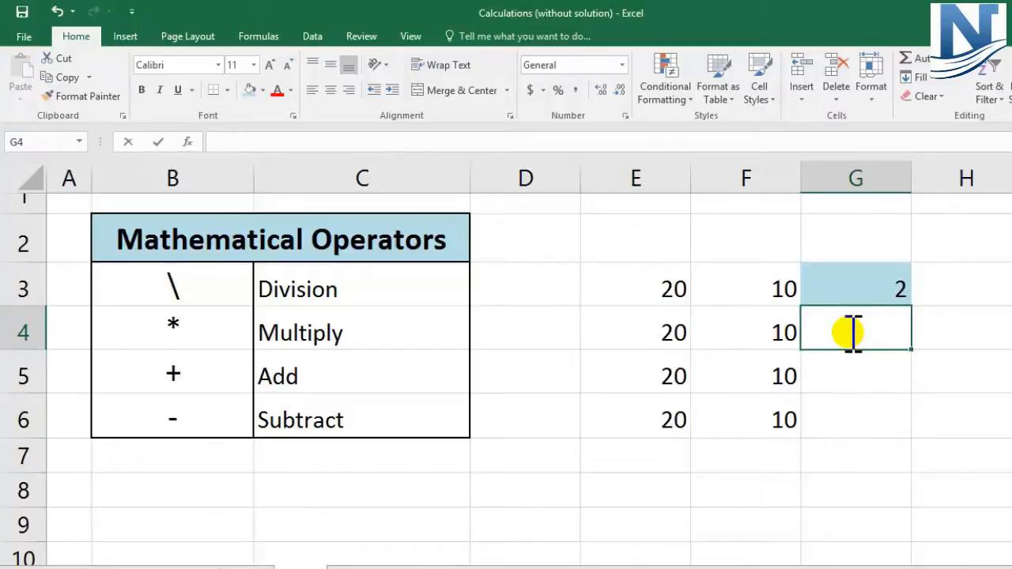
{"action": "type", "text": "="}
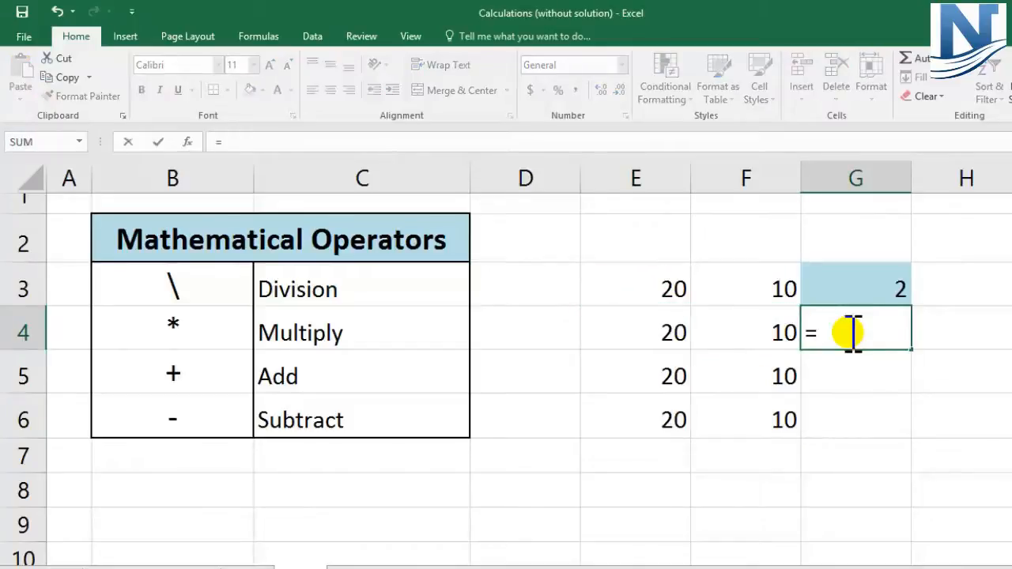
{"action": "left_click", "coordinate": [671, 333]}
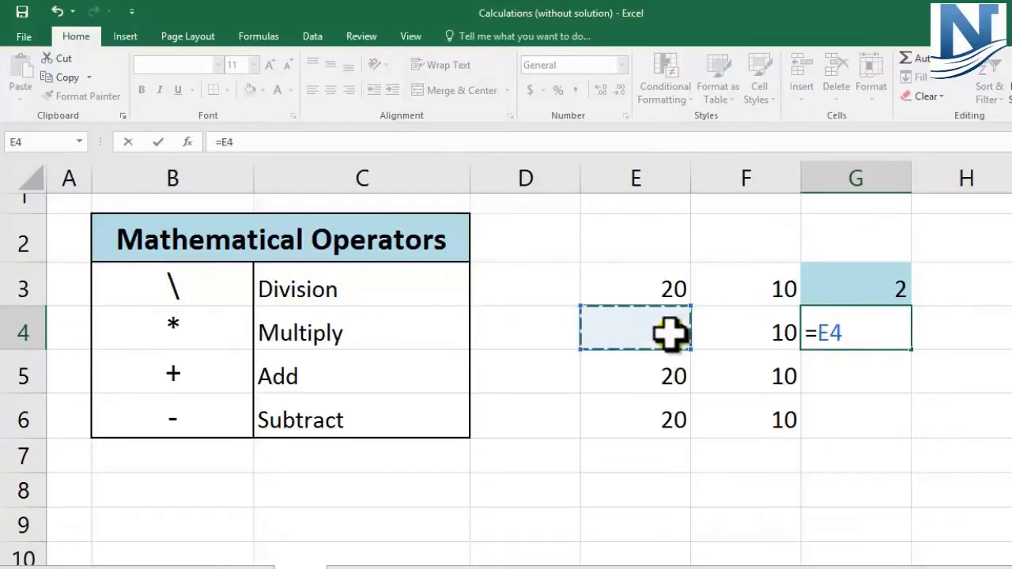
{"action": "type", "text": "*"}
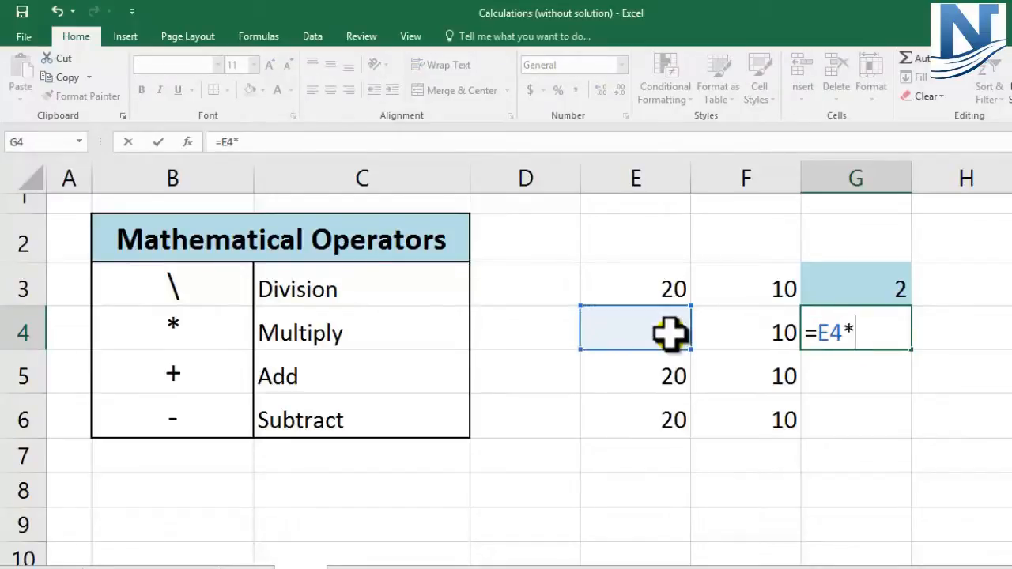
{"action": "left_click", "coordinate": [742, 333]}
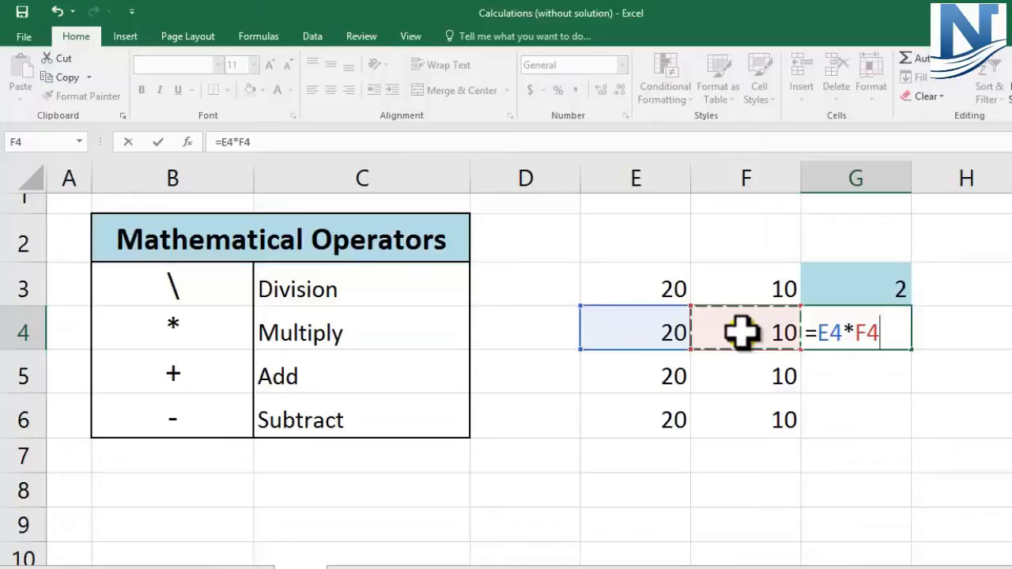
{"action": "key", "text": "Return"}
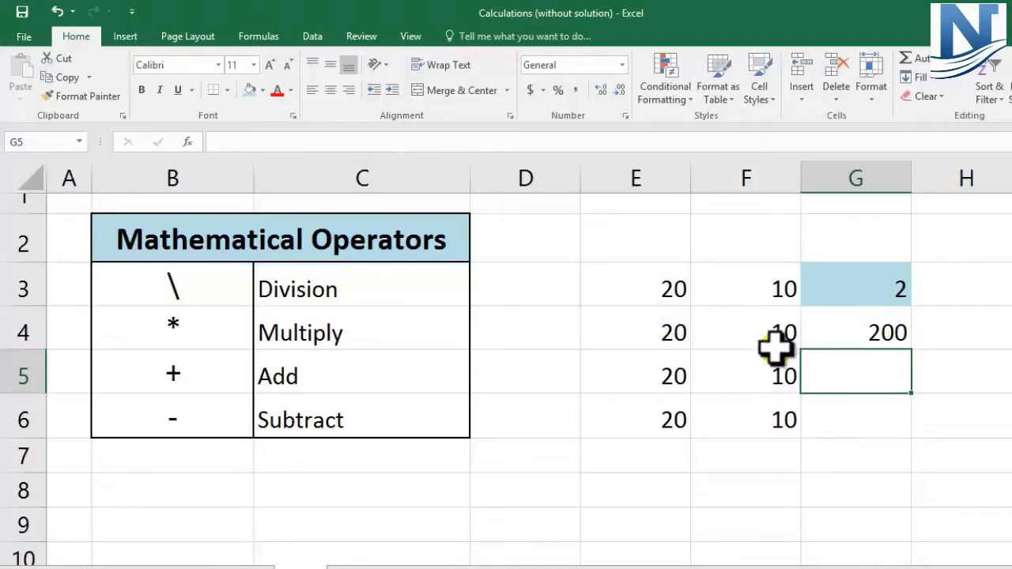
- Enter the addition formula =E5+F5 in G5
{"action": "double_click", "coordinate": [860, 366]}
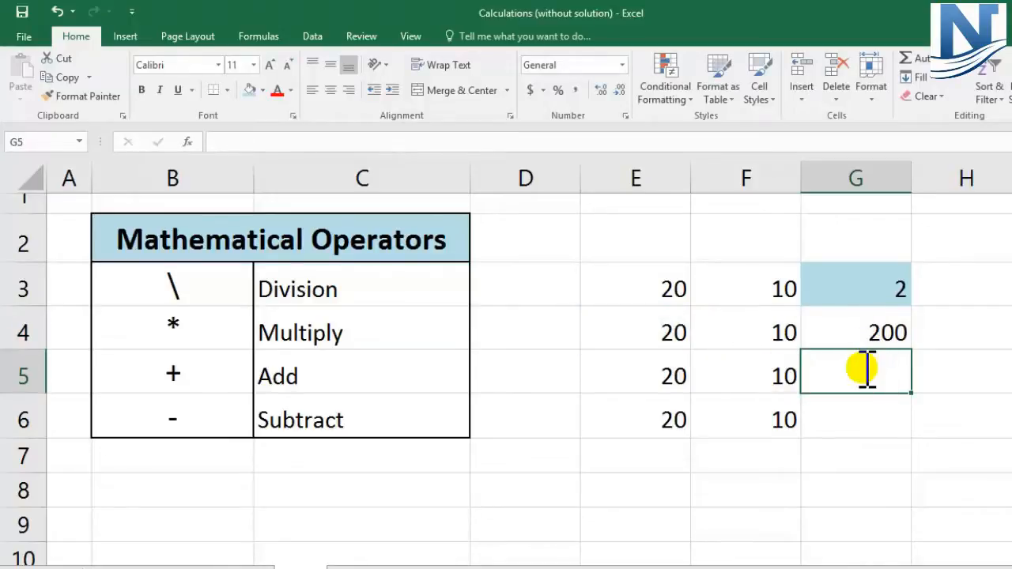
{"action": "type", "text": "="}
{"action": "left_click", "coordinate": [666, 388]}
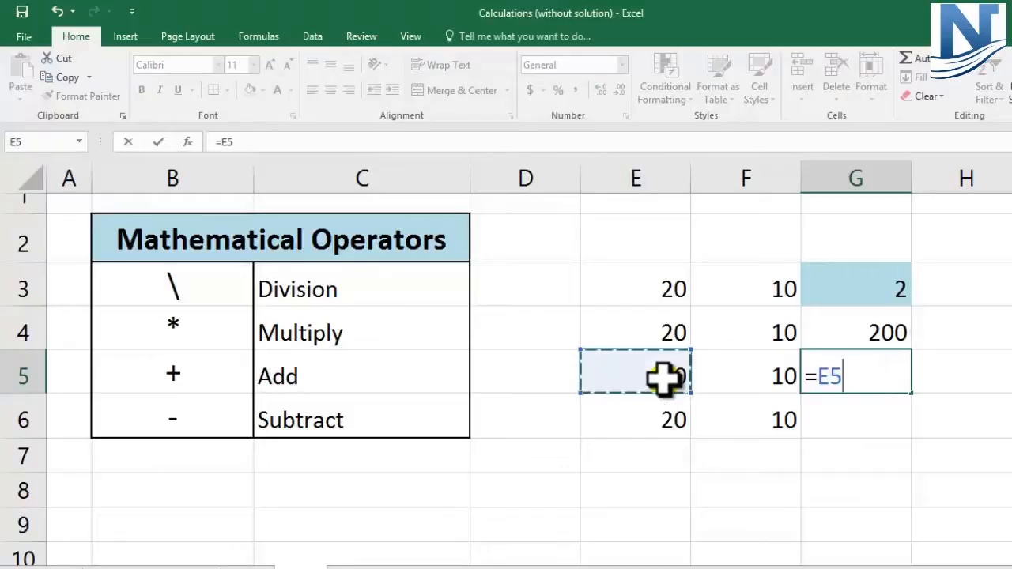
{"action": "type", "text": "+"}
{"action": "left_click", "coordinate": [762, 375]}
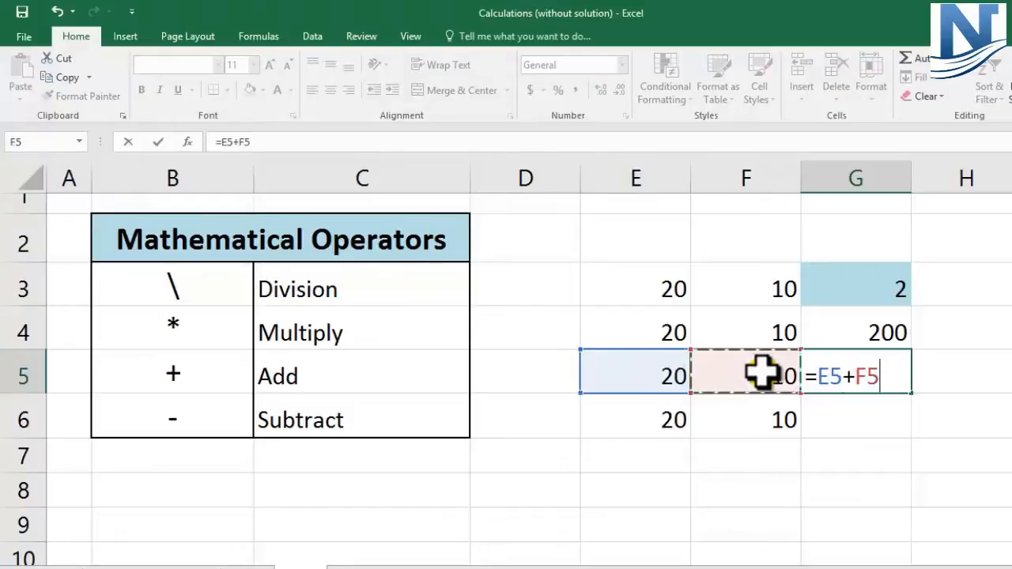
{"action": "key", "text": "Return"}
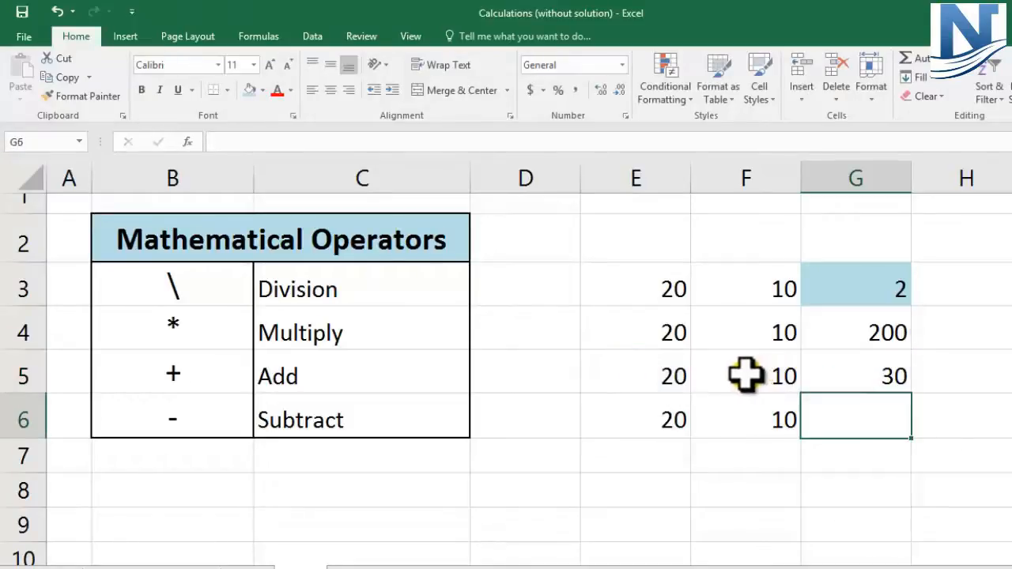
- Enter the subtraction formula =E6-F6 in G6
{"action": "type", "text": "="}
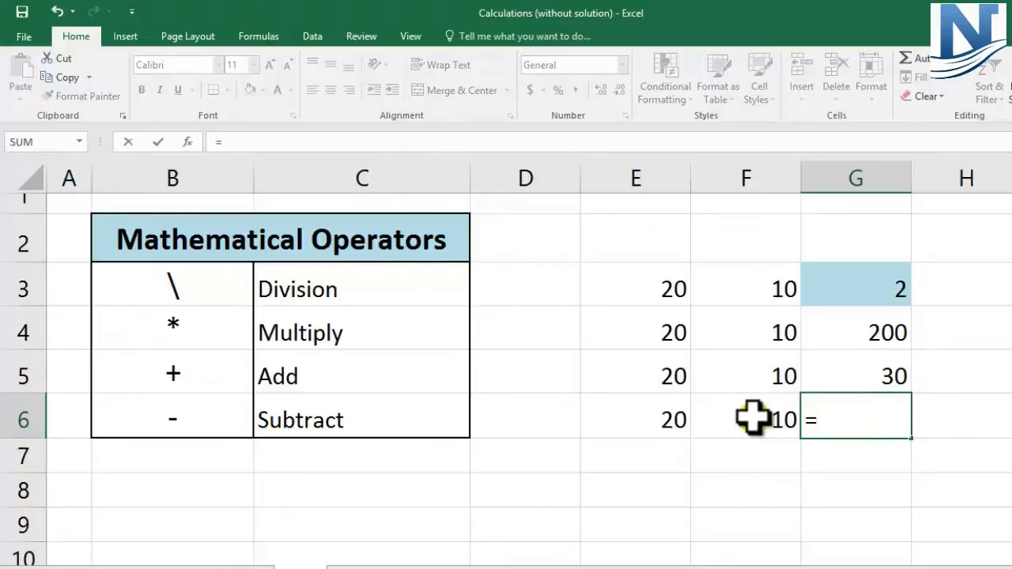
{"action": "left_click", "coordinate": [667, 414]}
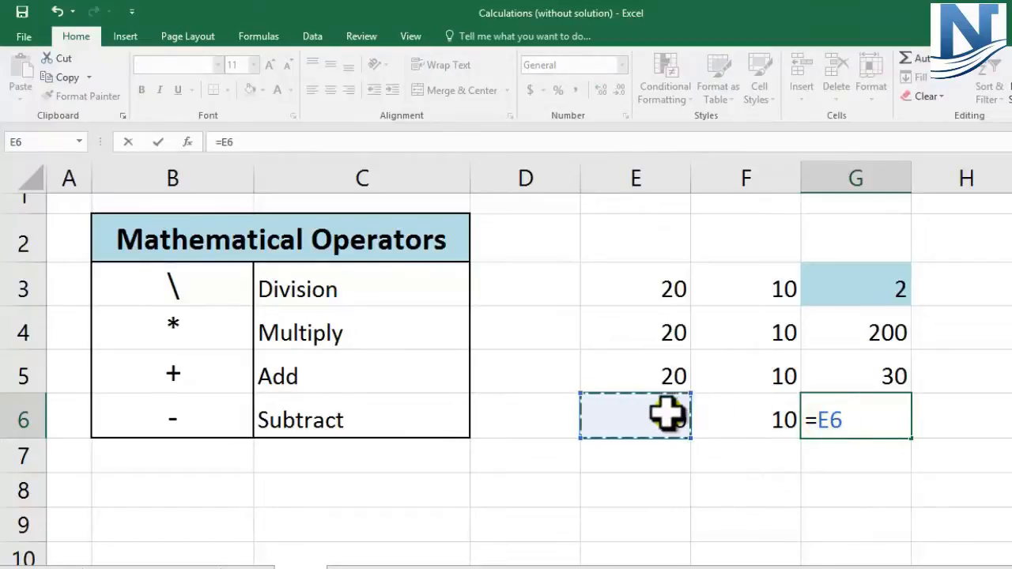
{"action": "type", "text": "-"}
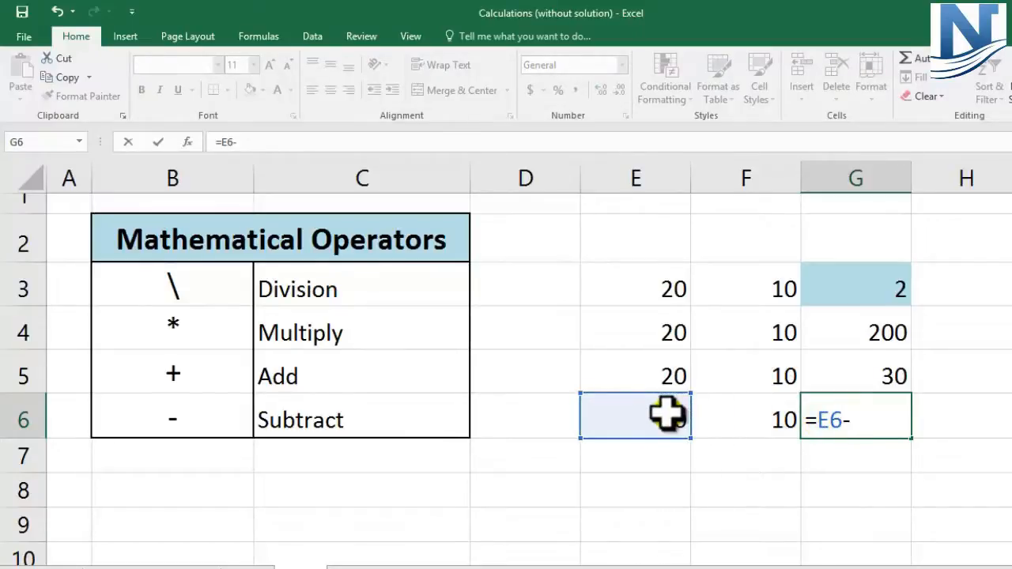
{"action": "left_click", "coordinate": [713, 421]}
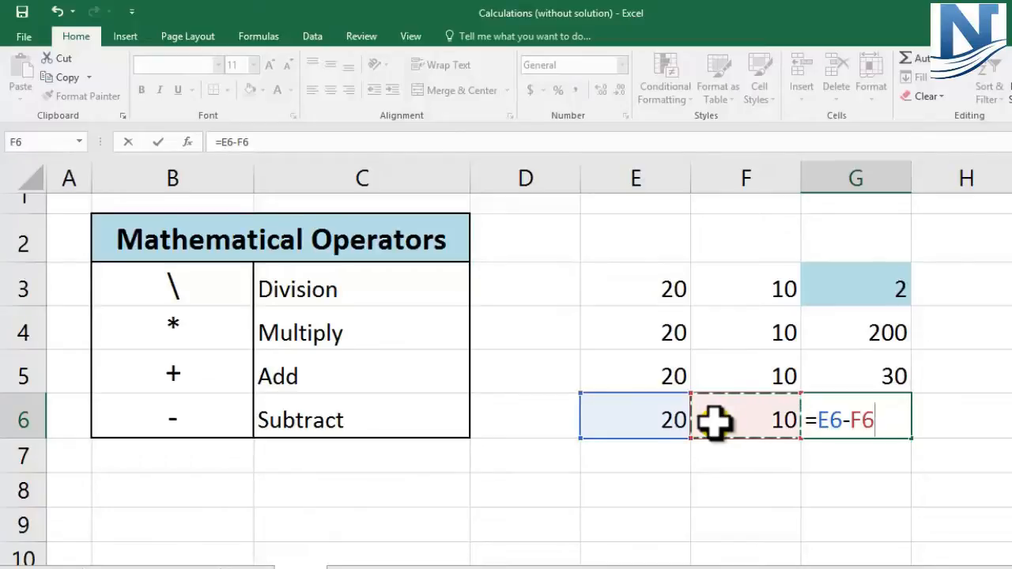
{"action": "key", "text": "Return"}
- Fill all formula results in G3:G6 with the same light blue colour
{"action": "left_click_drag", "start_coordinate": [856, 285], "coordinate": [870, 419]}
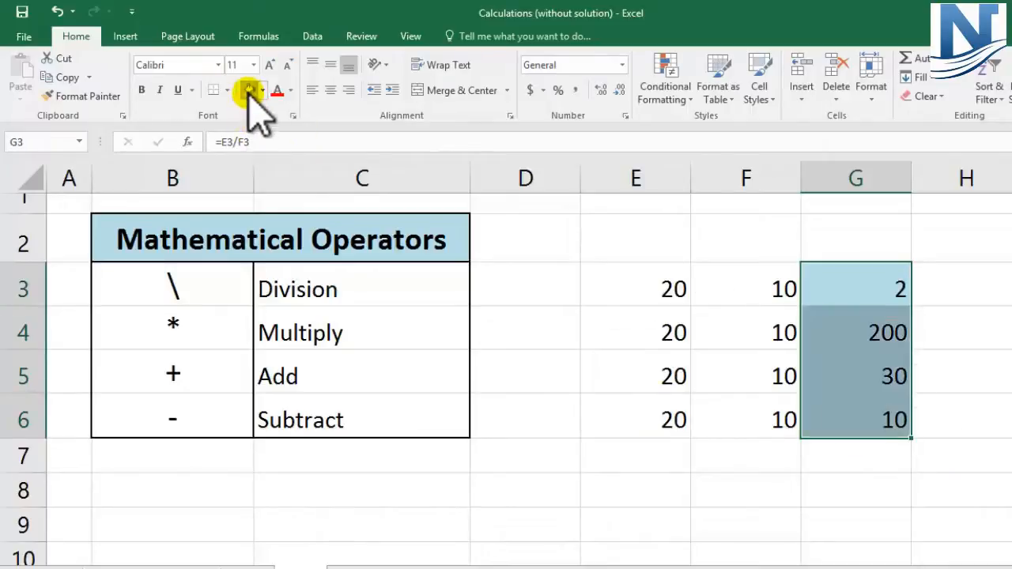
{"action": "left_click", "coordinate": [647, 292]}
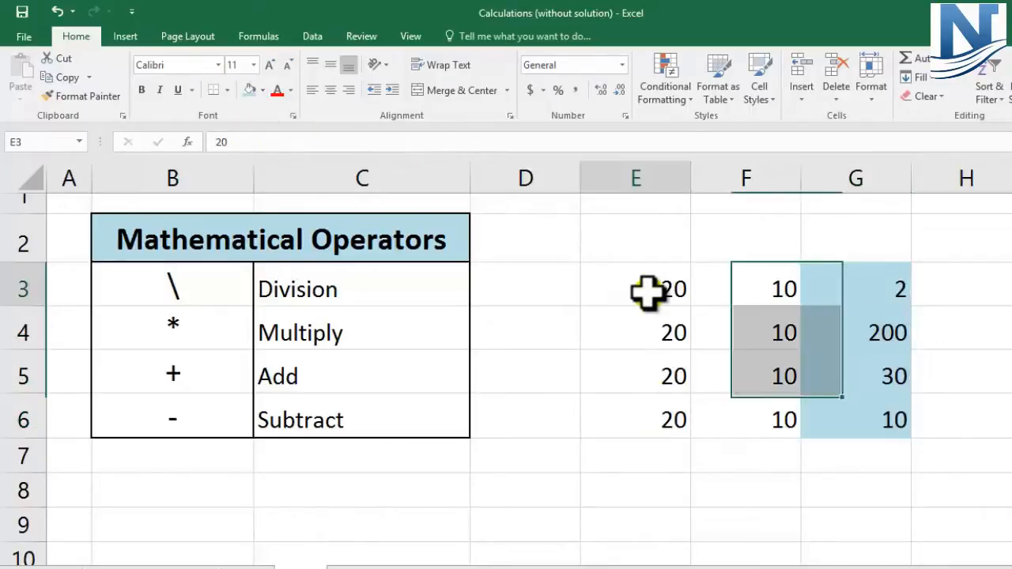
{"action": "left_click", "coordinate": [874, 290]}
{"action": "left_click", "coordinate": [657, 291]}
{"action": "left_click_drag", "start_coordinate": [724, 299], "coordinate": [761, 421]}
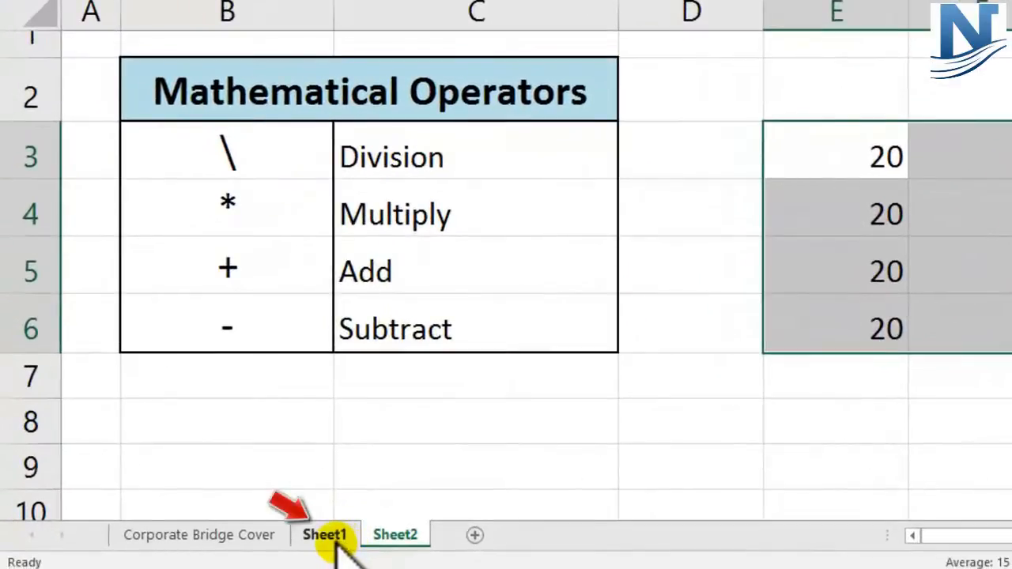
- On Sheet1, enter the annual salary formula =F4*12 in G4
{"action": "left_click", "coordinate": [333, 541]}
{"action": "left_click", "coordinate": [633, 76]}
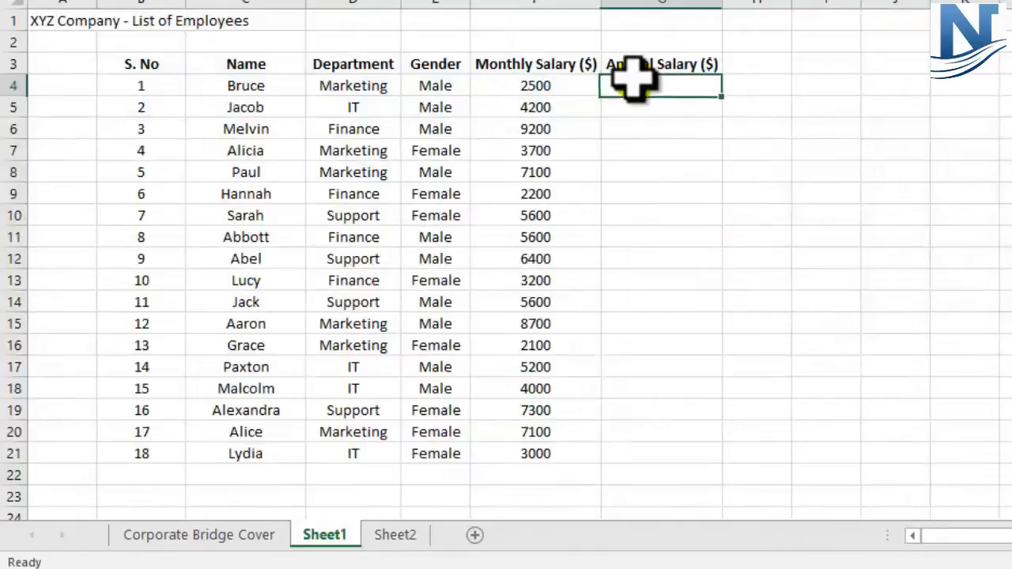
{"action": "scroll", "coordinate": [662, 86], "scroll_direction": "up", "scroll_amount": 1}
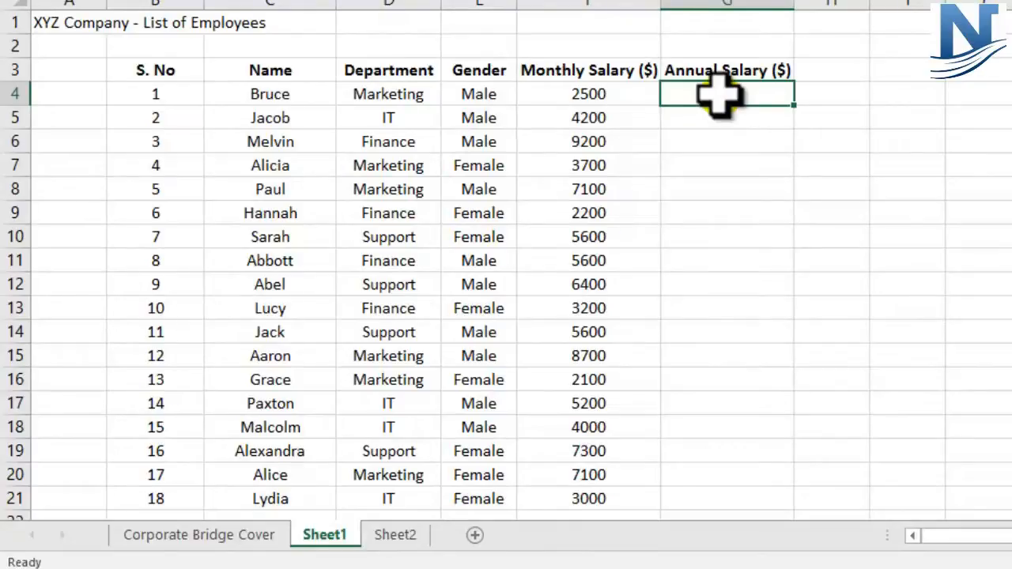
{"action": "left_click", "coordinate": [606, 95]}
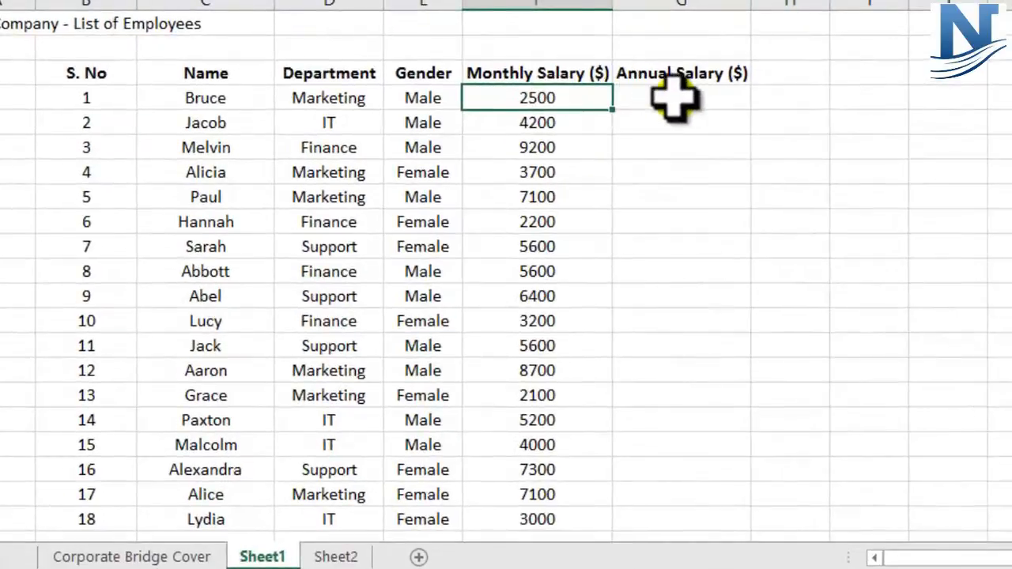
{"action": "left_click", "coordinate": [675, 98]}
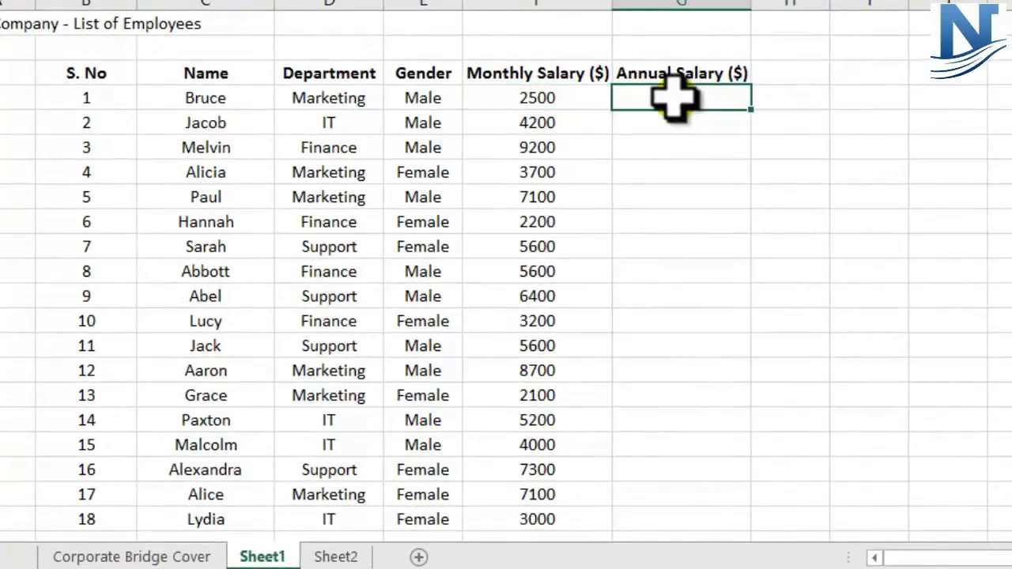
{"action": "type", "text": "="}
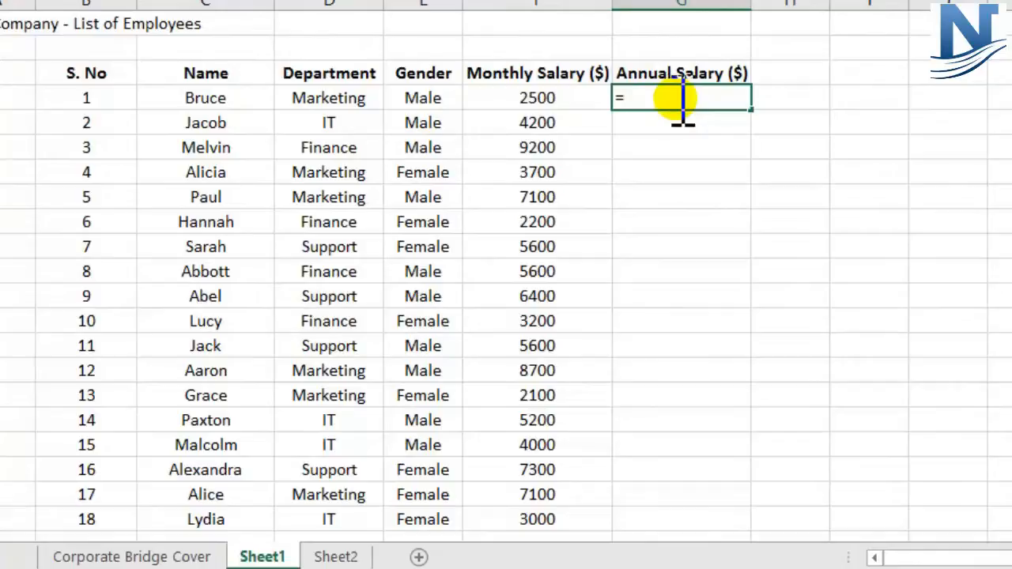
{"action": "left_click", "coordinate": [557, 99]}
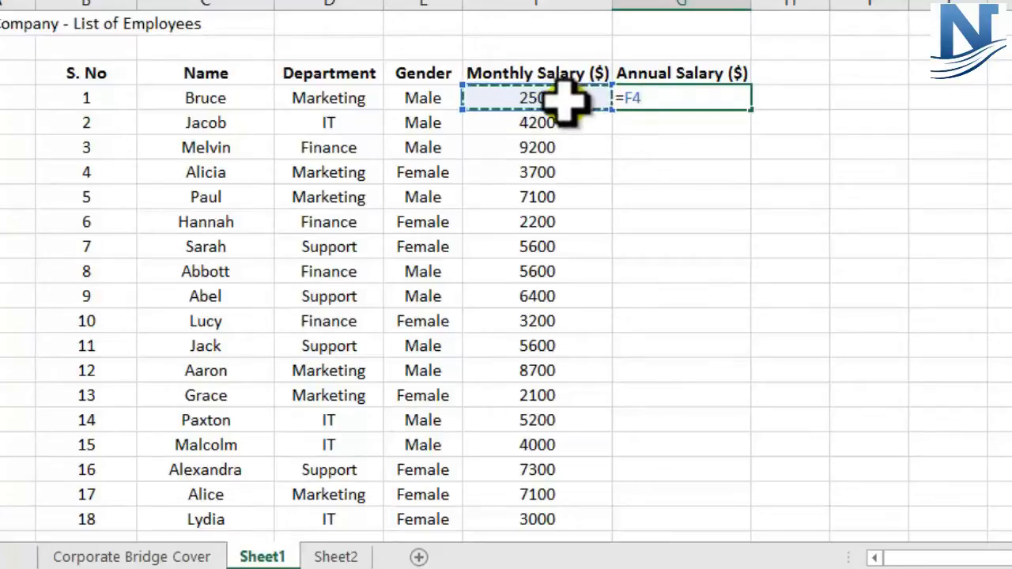
{"action": "type", "text": "*"}
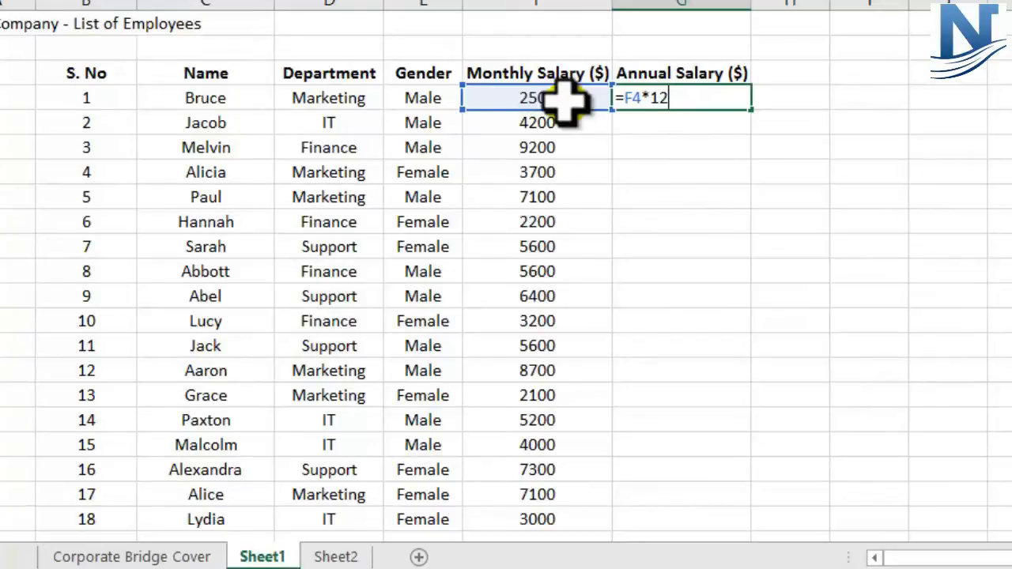
{"action": "key", "text": "Return"}
{"action": "left_click", "coordinate": [708, 101]}
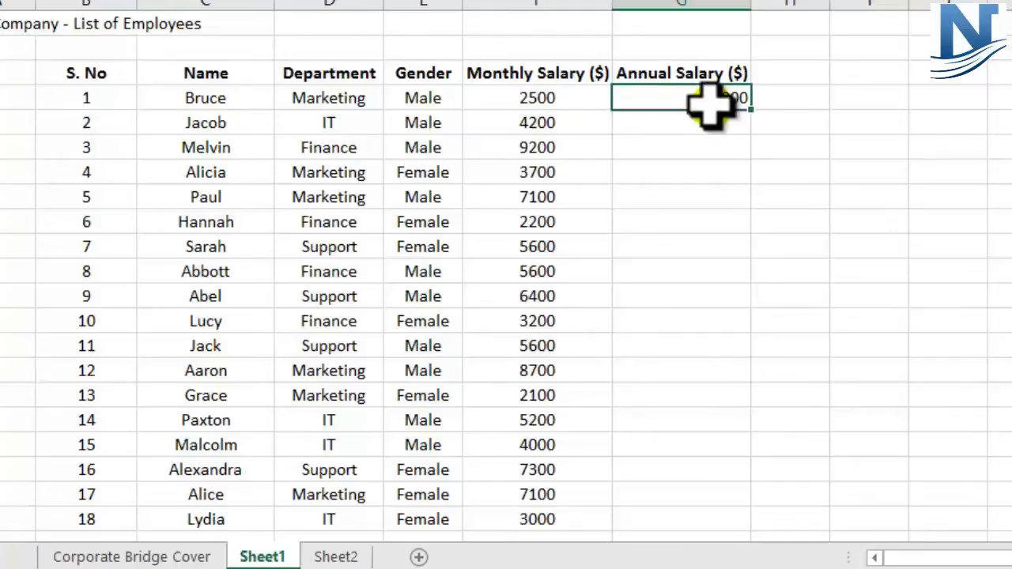
- Enter the annual salary formula =F5*12 in G5 for the second employee
{"action": "left_click", "coordinate": [670, 123]}
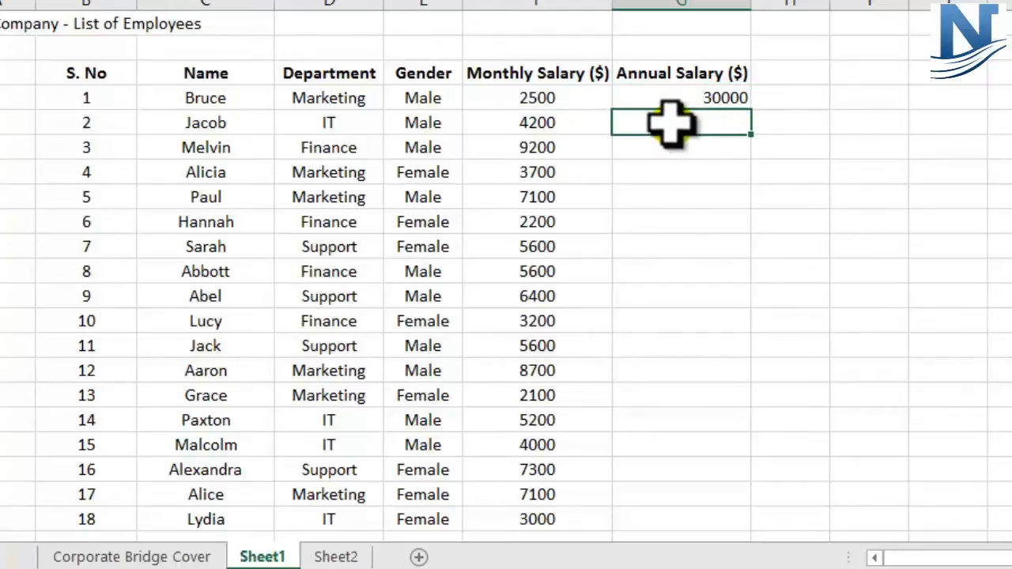
{"action": "double_click", "coordinate": [678, 125]}
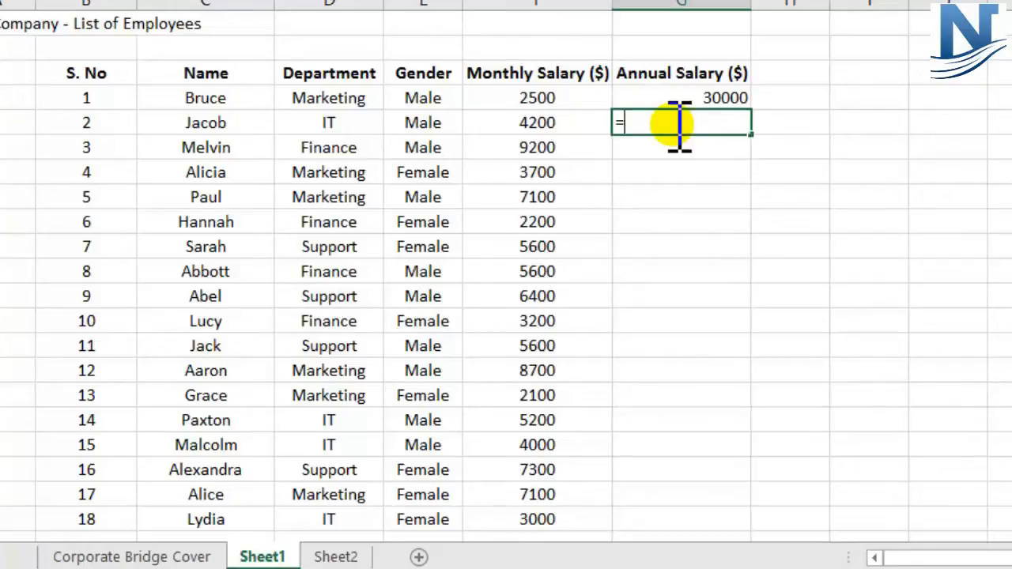
{"action": "type", "text": "="}
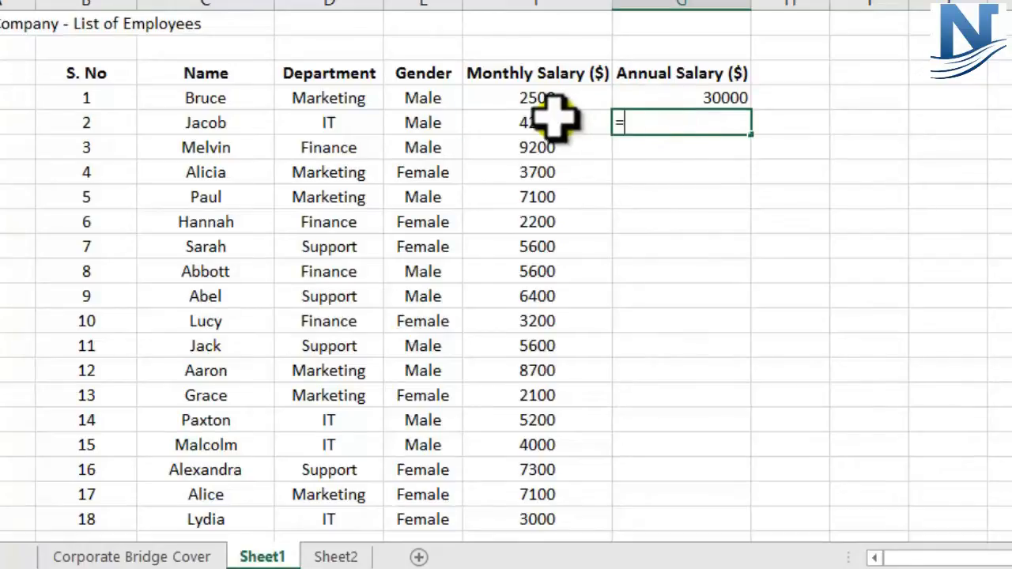
{"action": "left_click", "coordinate": [556, 118]}
{"action": "type", "text": "*12"}
{"action": "key", "text": "Return"}
{"action": "left_click", "coordinate": [688, 124]}
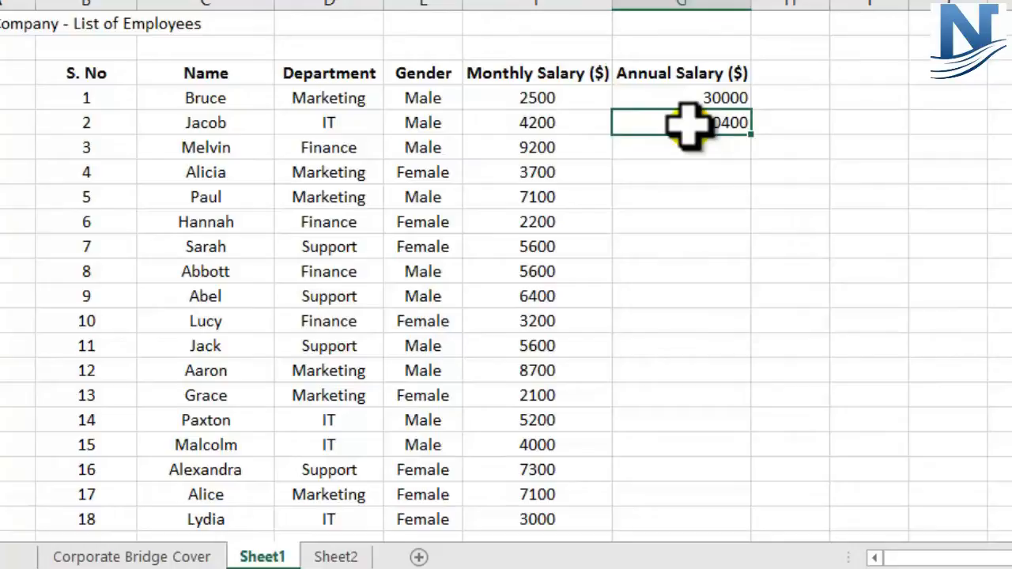
{"action": "left_click_drag", "start_coordinate": [674, 95], "coordinate": [677, 121]}
{"action": "left_click", "coordinate": [644, 154]}
{"action": "left_click", "coordinate": [643, 177]}
{"action": "left_click", "coordinate": [645, 198]}
{"action": "left_click", "coordinate": [644, 222]}
{"action": "left_click", "coordinate": [645, 247]}
{"action": "left_click", "coordinate": [644, 272]}
{"action": "left_click", "coordinate": [644, 297]}
{"action": "left_click", "coordinate": [644, 322]}
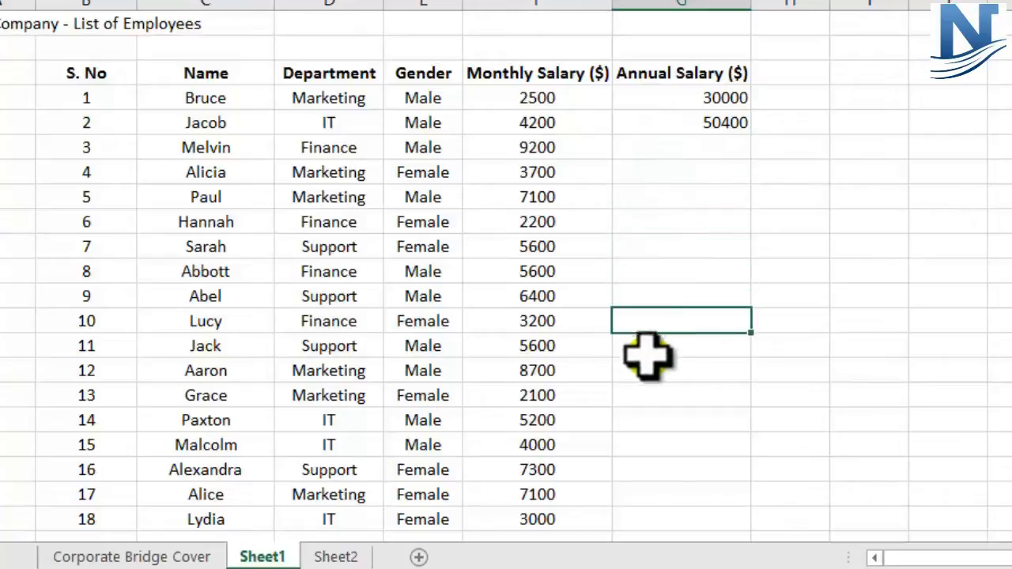
- Fill the annual salary formulas from G4:G5 down the column to G21
{"action": "left_click_drag", "start_coordinate": [686, 96], "coordinate": [682, 117]}
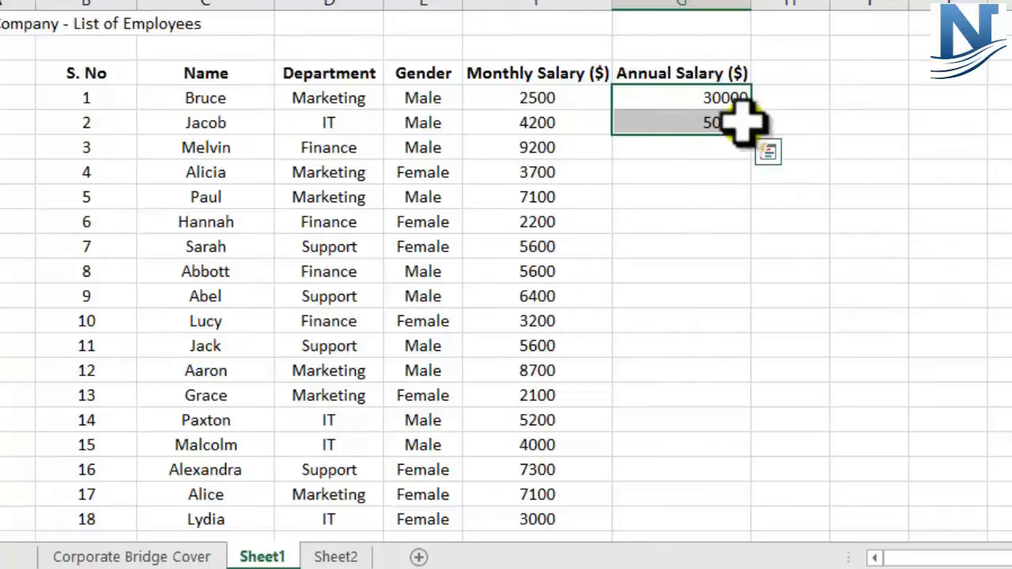
{"action": "left_click", "coordinate": [726, 96]}
{"action": "key", "text": "Delete"}
{"action": "left_click_drag", "start_coordinate": [721, 98], "coordinate": [721, 129]}
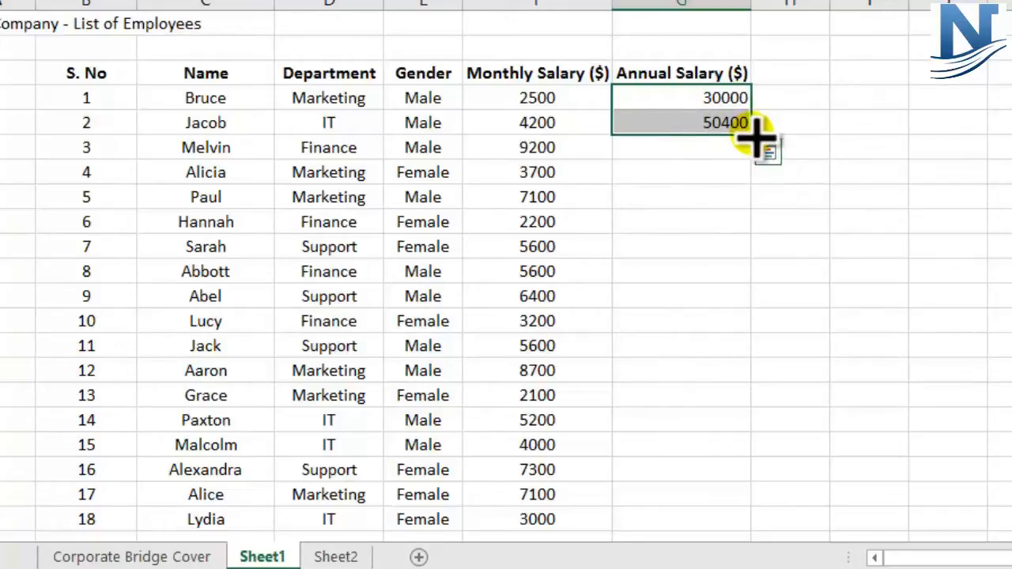
{"action": "left_click_drag", "start_coordinate": [757, 139], "coordinate": [730, 530]}
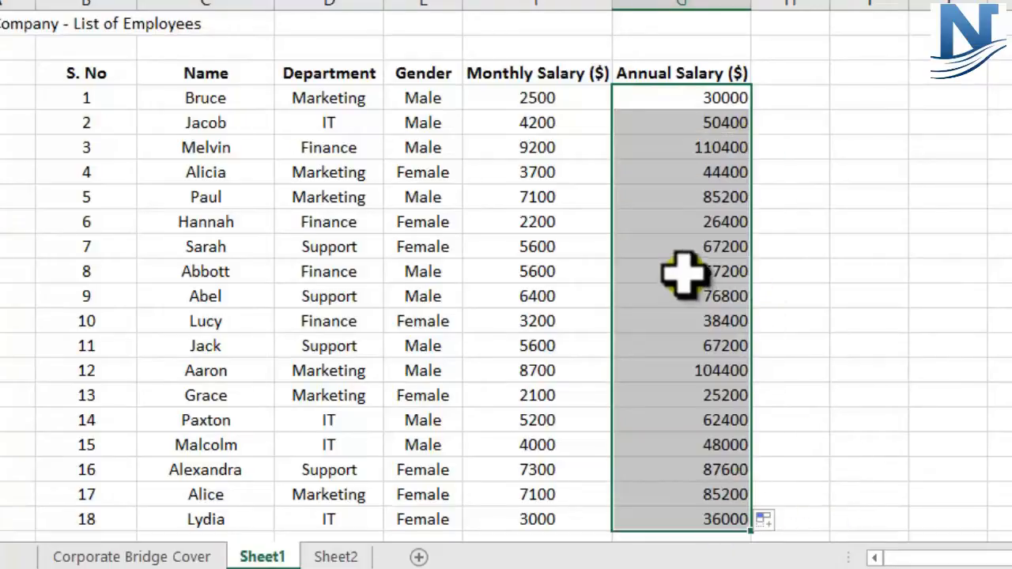
- Examine the filled formulas in the Annual Salary column and compare G9's cell reference with the monthly salary in F9
{"action": "left_click", "coordinate": [683, 271]}
{"action": "left_click", "coordinate": [700, 246]}
{"action": "left_click", "coordinate": [712, 150]}
{"action": "left_click", "coordinate": [697, 200]}
{"action": "left_click", "coordinate": [709, 250]}
{"action": "left_click", "coordinate": [712, 273]}
{"action": "left_click", "coordinate": [712, 295]}
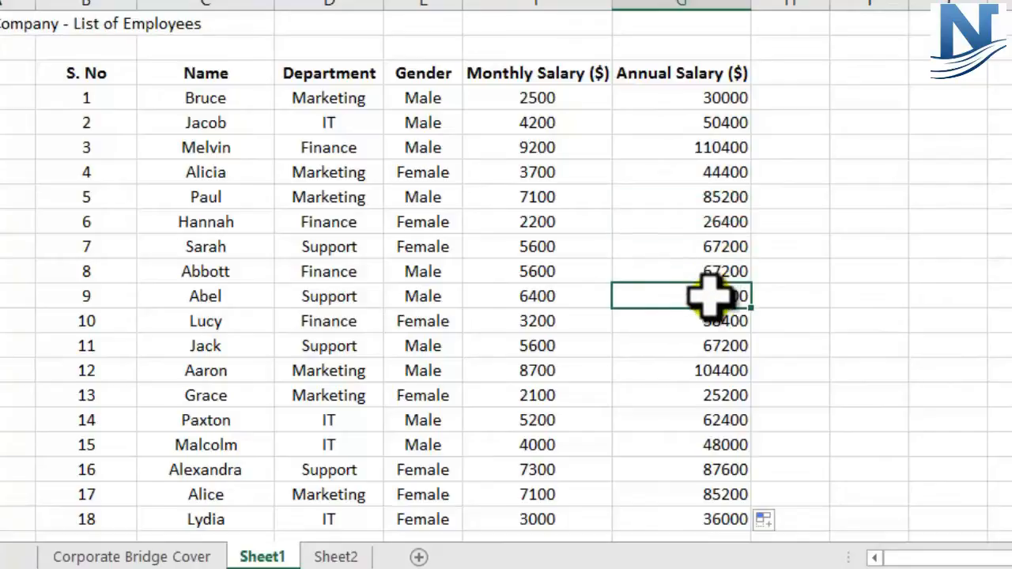
{"action": "left_click", "coordinate": [721, 223]}
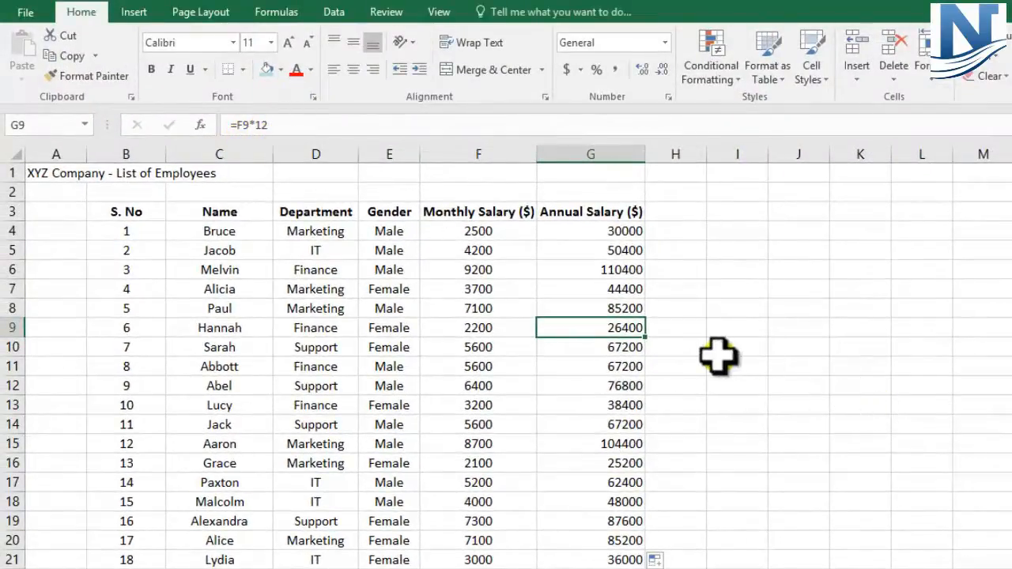
{"action": "left_click", "coordinate": [505, 329]}
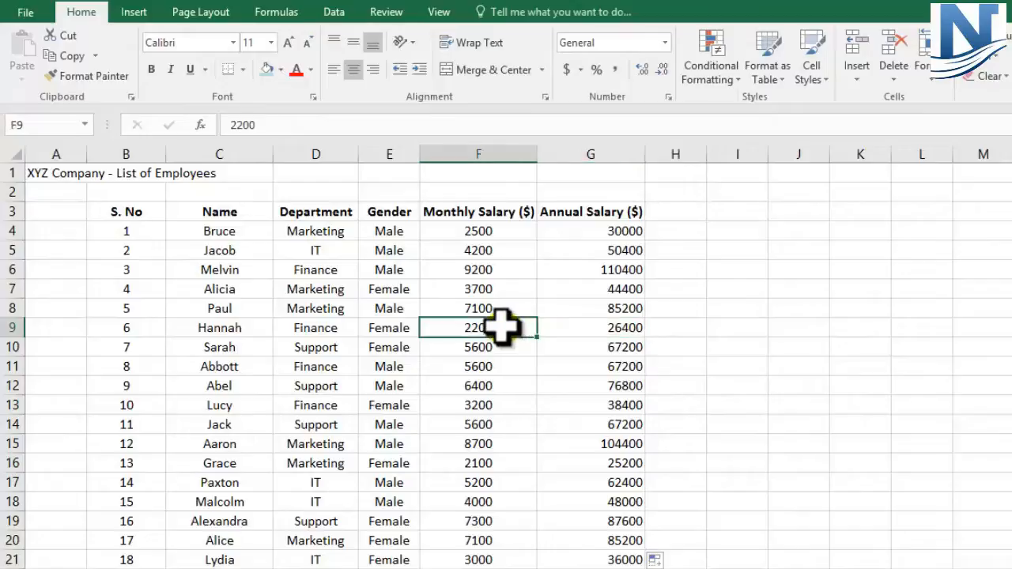
{"action": "left_click", "coordinate": [579, 326]}
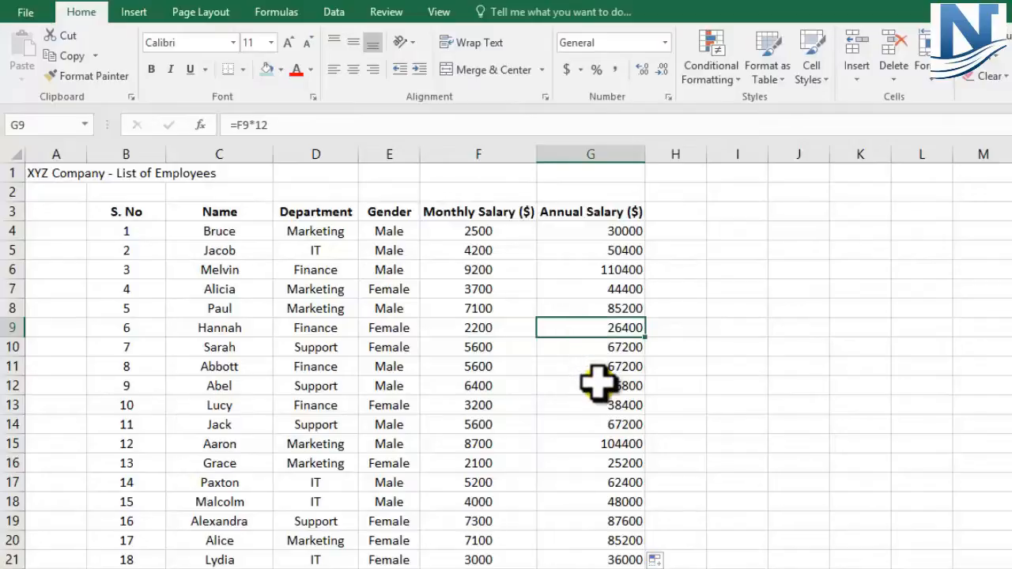
{"action": "key", "text": "Down"}
{"action": "key", "text": "Down"}
{"action": "key", "text": "Down"}
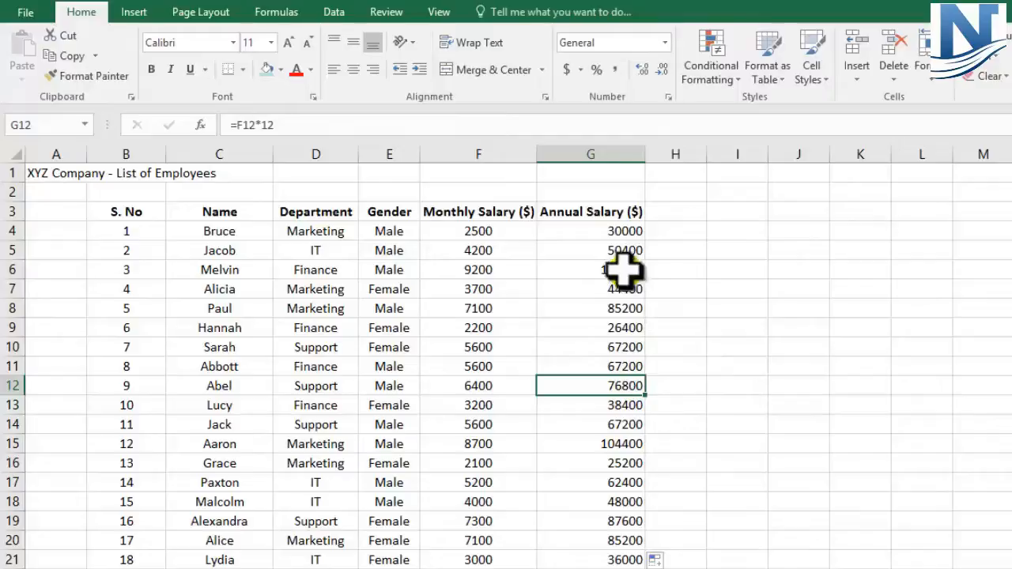
- Inspect the cell reference inside G8's formula, and leave the cell without editing it
{"action": "left_click", "coordinate": [619, 306]}
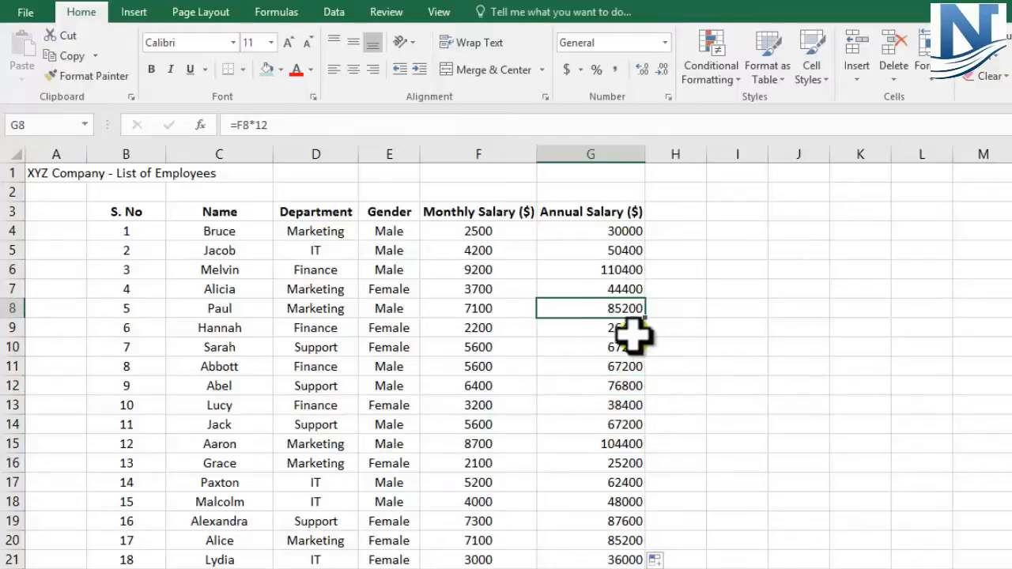
{"action": "double_click", "coordinate": [556, 314]}
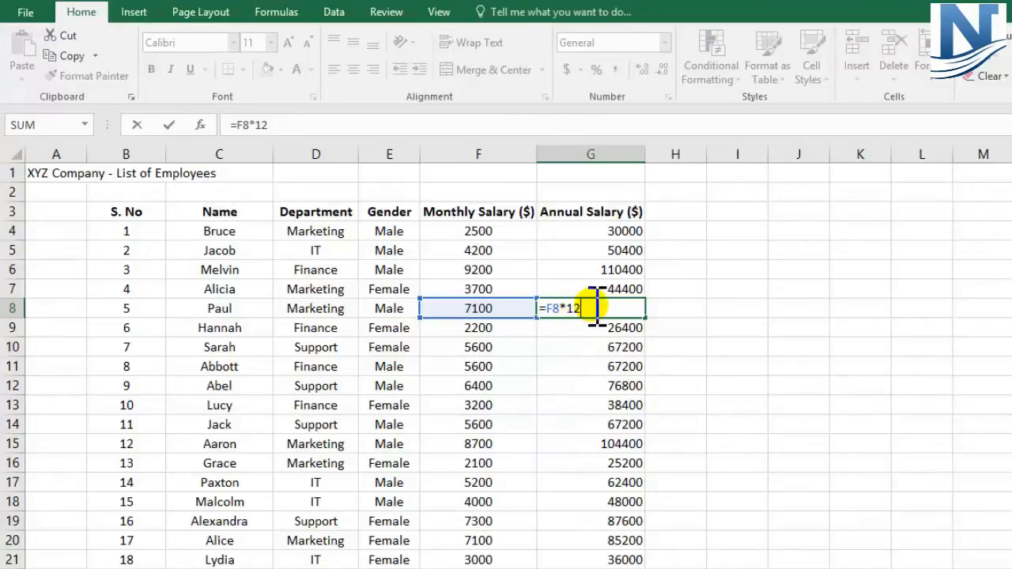
{"action": "key", "text": "Escape"}
{"action": "left_click_drag", "start_coordinate": [699, 381], "coordinate": [710, 378]}
{"action": "left_click", "coordinate": [709, 345]}
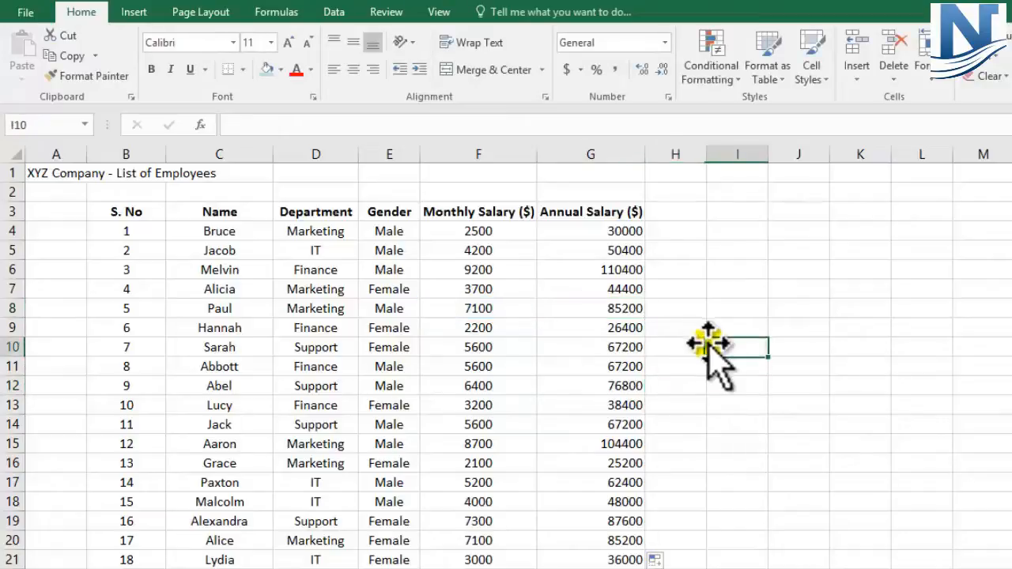